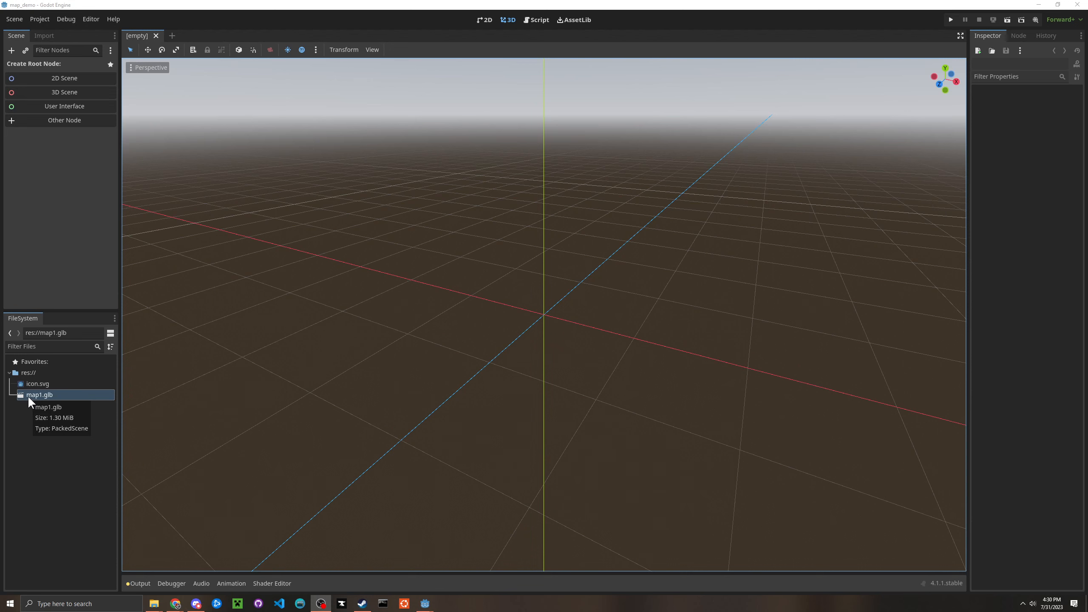
# - Create a folder named maps in the project root res://
pyautogui.click(36, 372)
pyautogui.rightClick(36, 372)
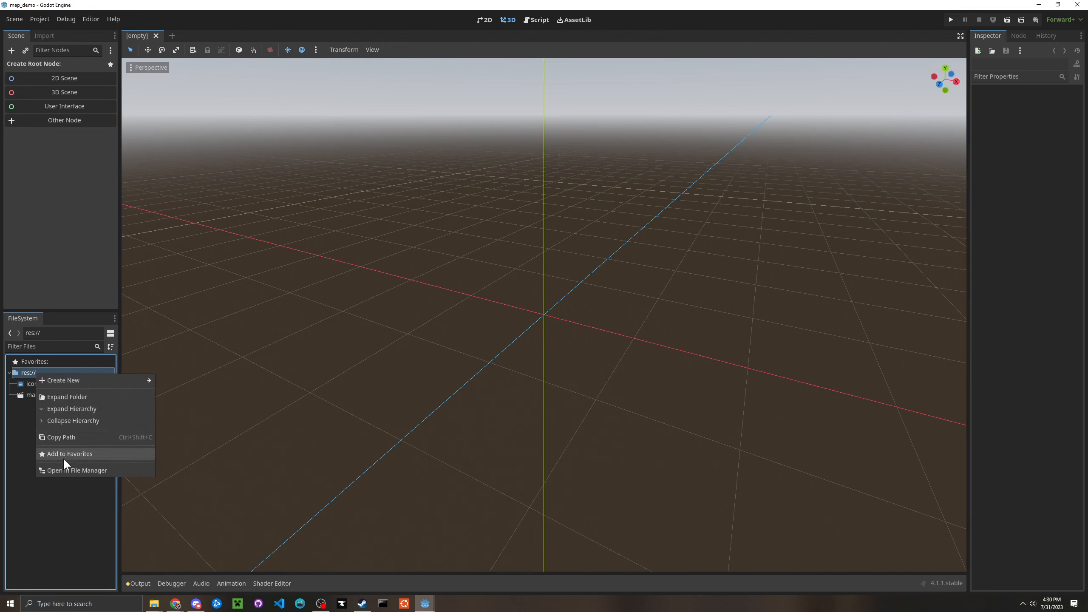
pyautogui.moveTo(61, 378)
pyautogui.click(176, 383)
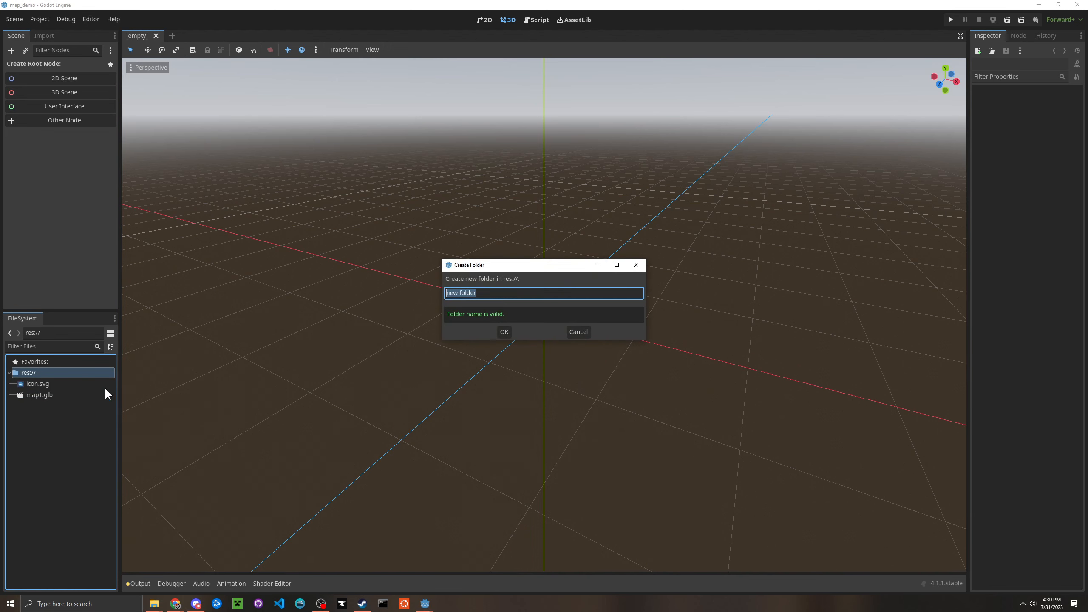
pyautogui.write('maps')
pyautogui.press('Return')
# - Create a subfolder named map_import_demo inside the maps folder
pyautogui.click(53, 384)
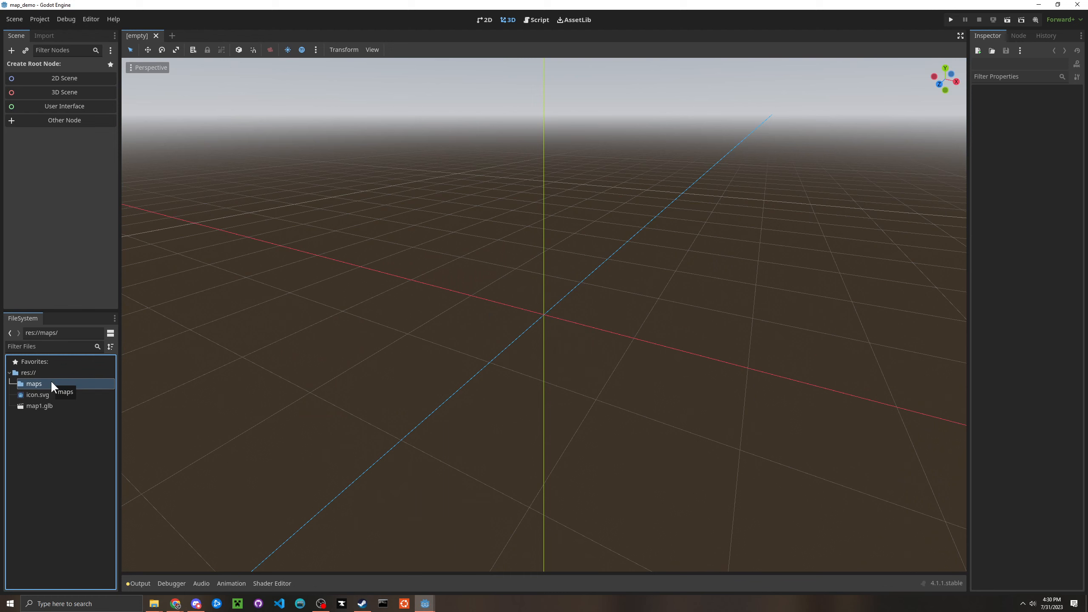
pyautogui.rightClick(26, 386)
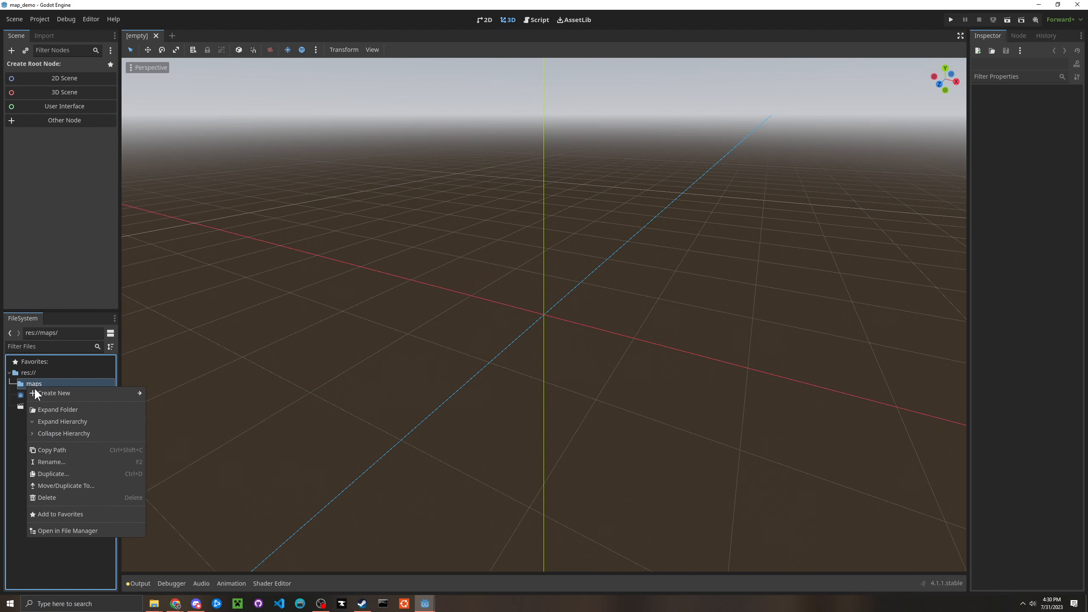
pyautogui.moveTo(47, 394)
pyautogui.click(163, 394)
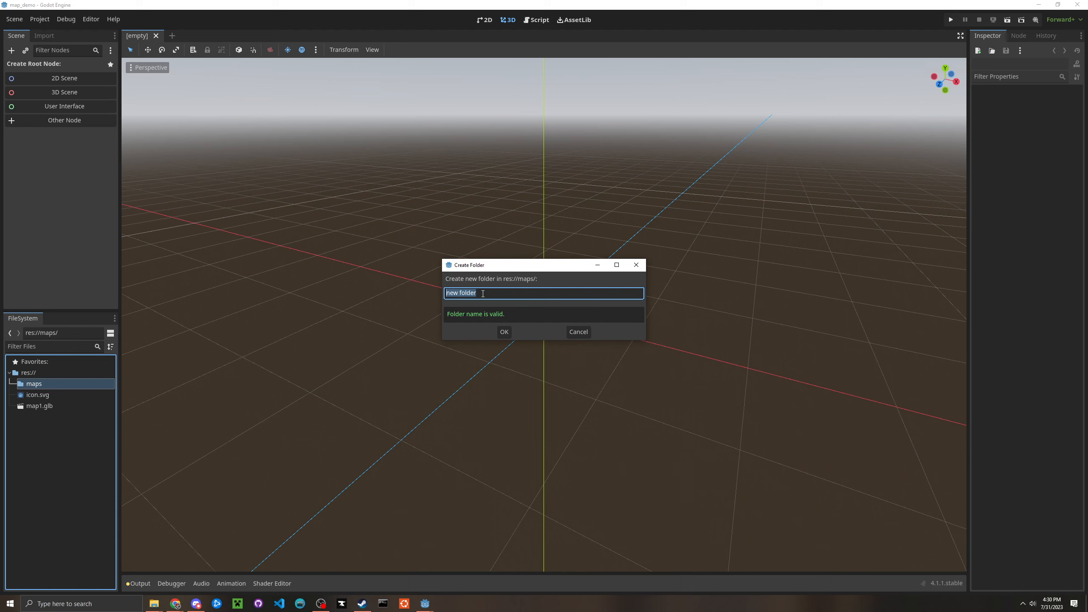
pyautogui.write('map')
pyautogui.press('BackSpace')
pyautogui.press('BackSpace')
pyautogui.press('BackSpace')
pyautogui.write('map_test_demo')
pyautogui.click(504, 332)
pyautogui.click(15, 384)
pyautogui.click(43, 395)
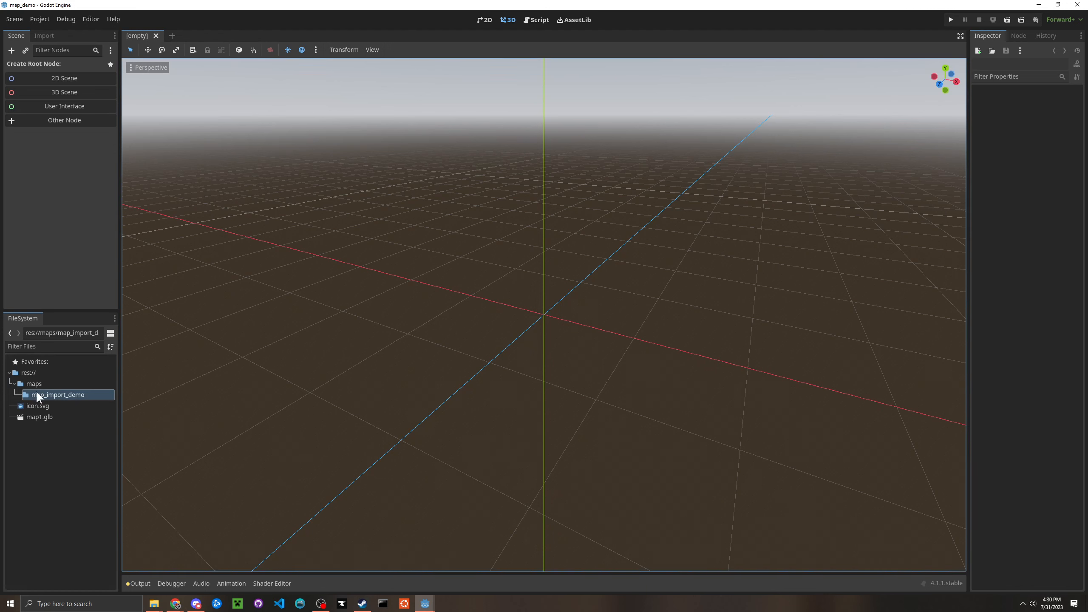
pyautogui.click(44, 398)
pyautogui.click(25, 383)
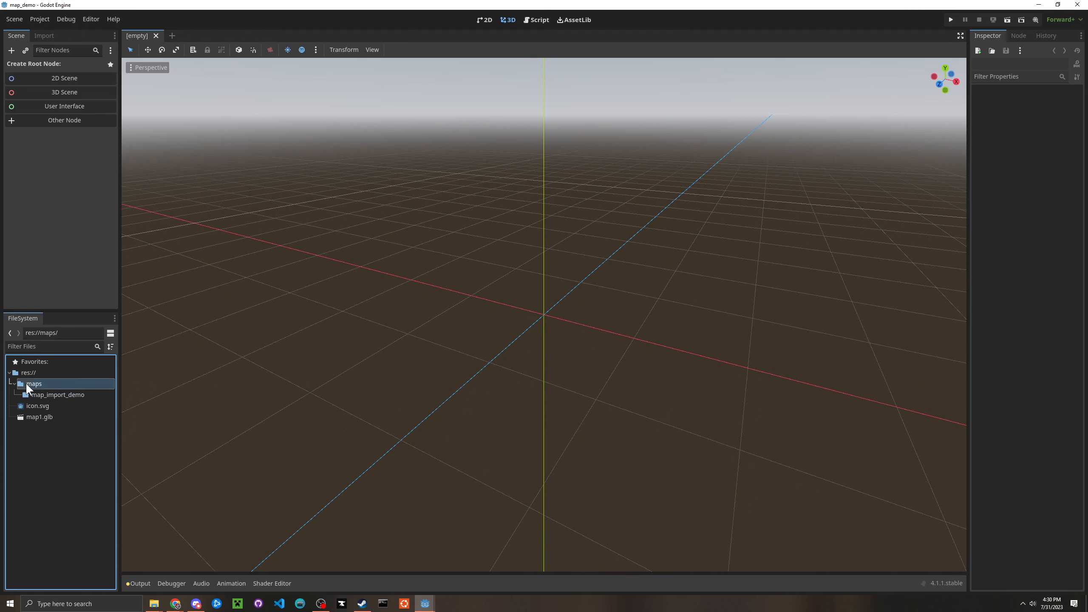
pyautogui.click(32, 397)
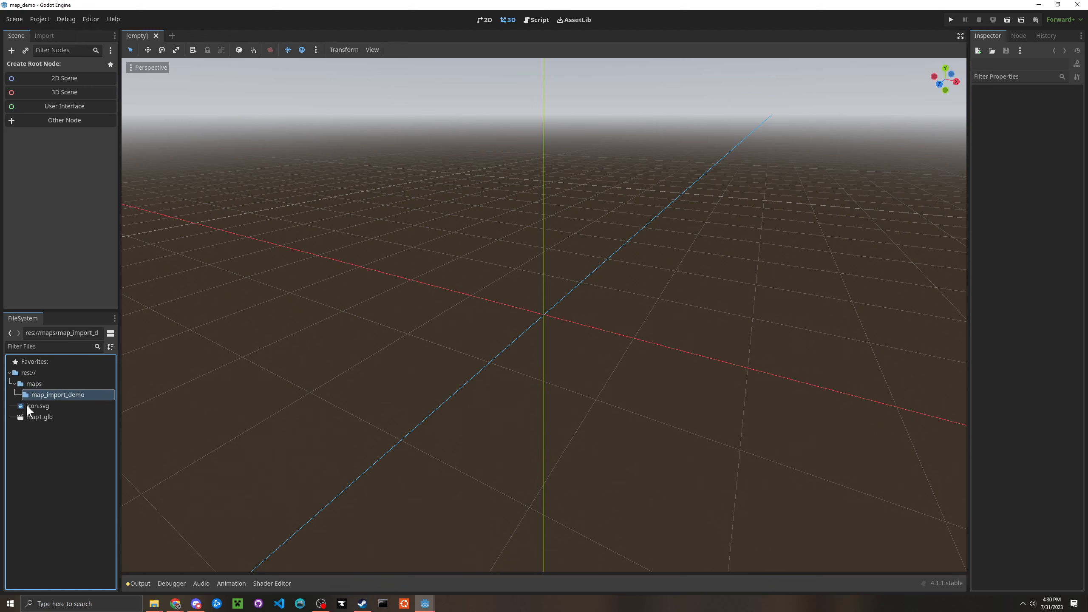
# - Delete icon.svg from the project
pyautogui.click(26, 405)
pyautogui.rightClick(25, 404)
pyautogui.click(49, 539)
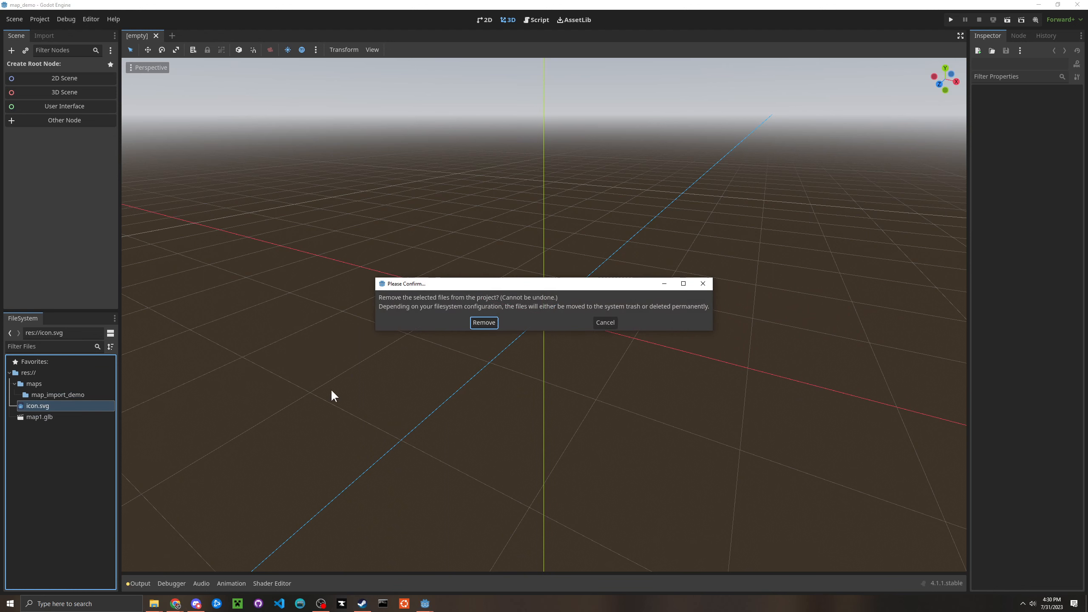
pyautogui.click(484, 322)
# - Move map1.glb into the map_import_demo folder and expand that folder
pyautogui.click(43, 406)
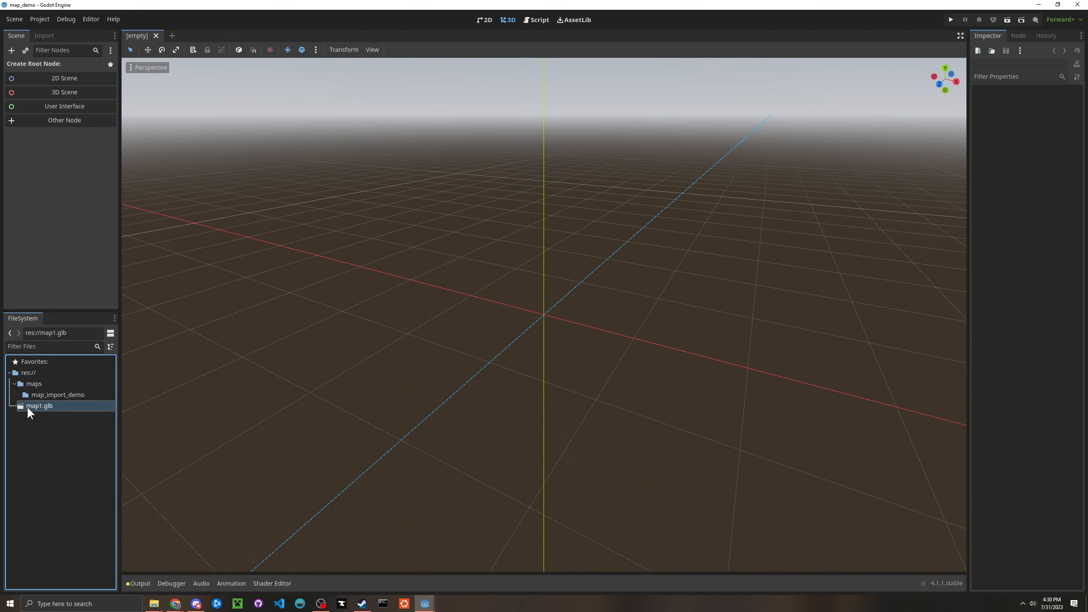
pyautogui.moveTo(19, 406); pyautogui.dragTo(57, 395)
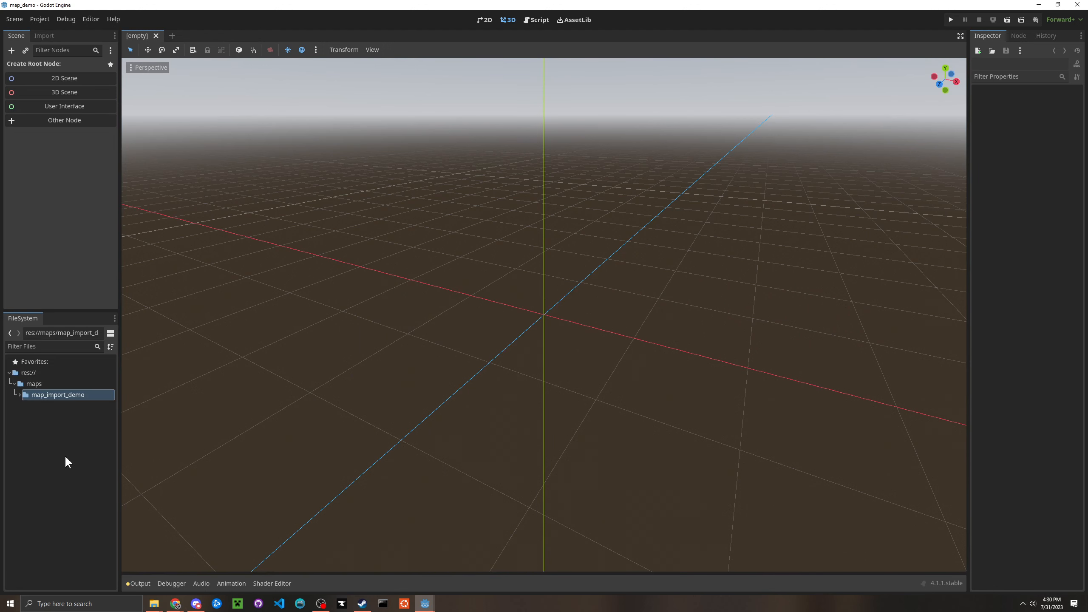
pyautogui.click(19, 394)
pyautogui.click(45, 405)
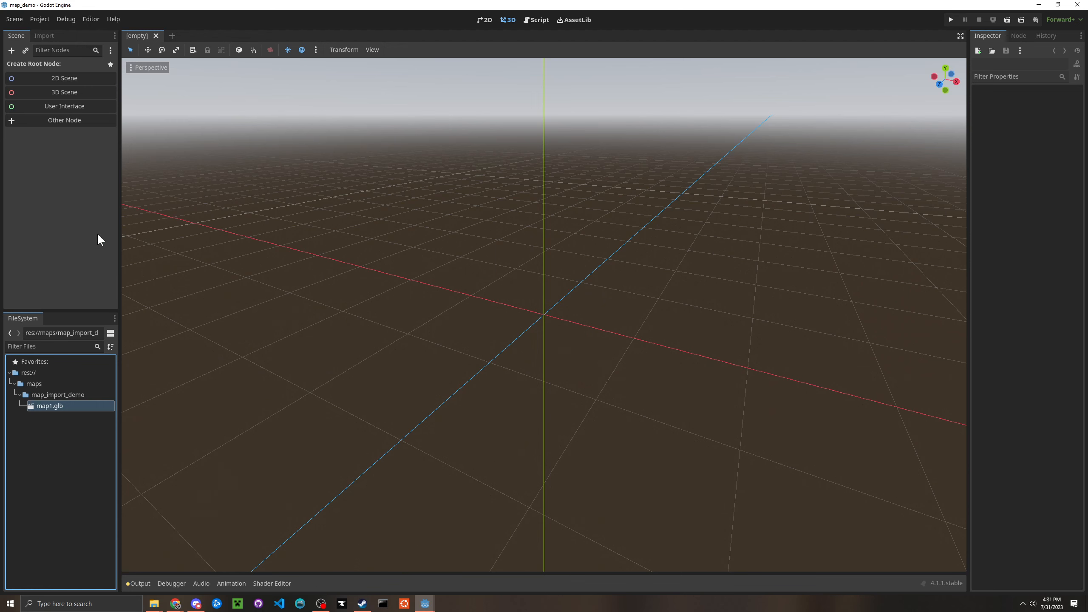
# - Create a new scene named map in the map_import_demo folder, with 3D Scene as its root type
pyautogui.click(34, 396)
pyautogui.rightClick(40, 395)
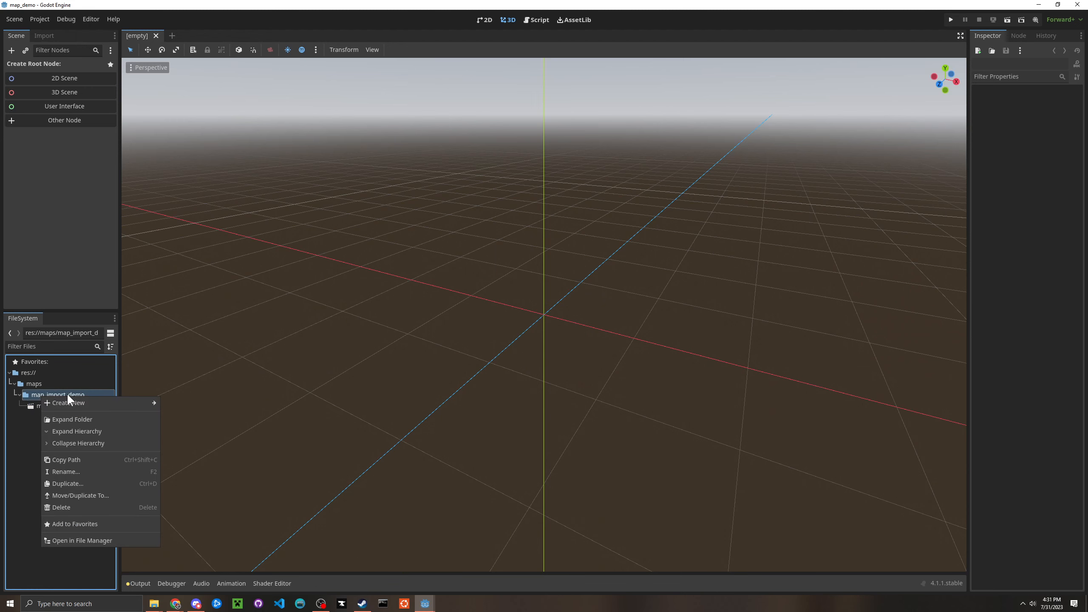
pyautogui.moveTo(76, 403)
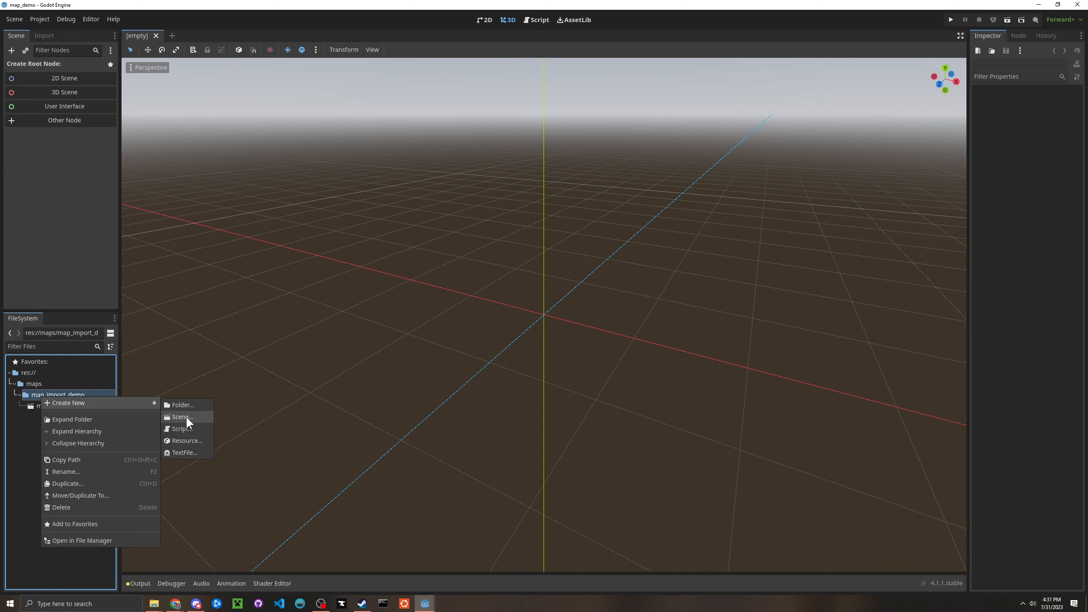
pyautogui.click(185, 416)
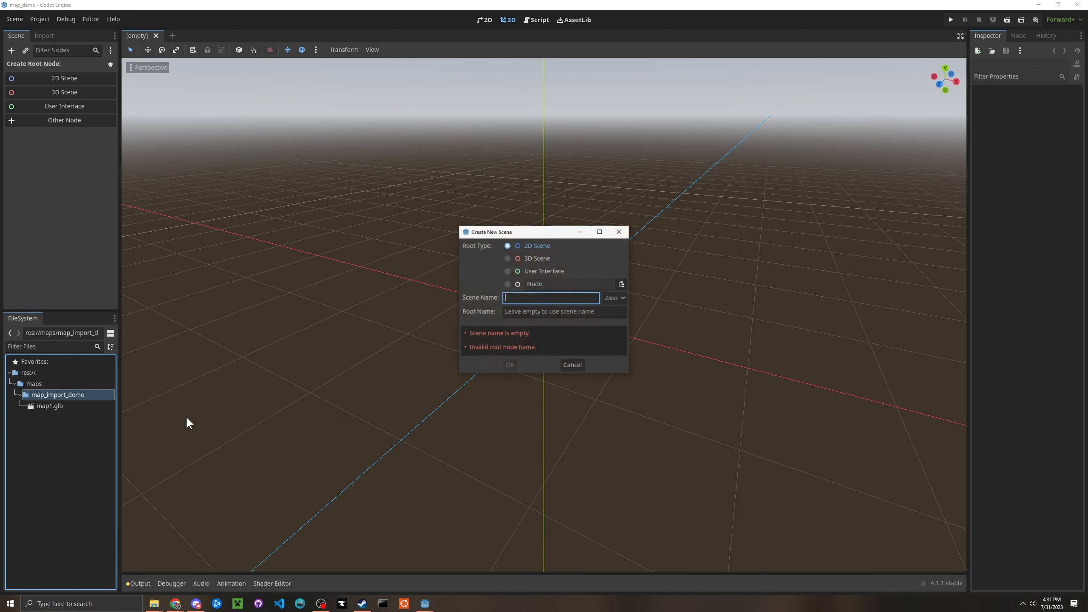
pyautogui.click(507, 258)
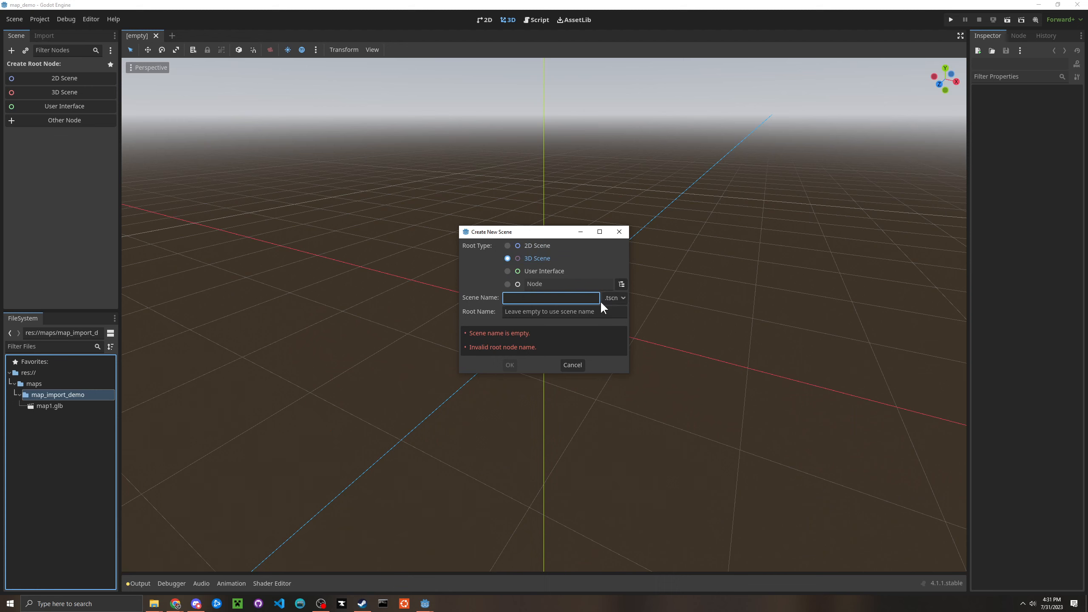
pyautogui.write('map')
pyautogui.click(509, 365)
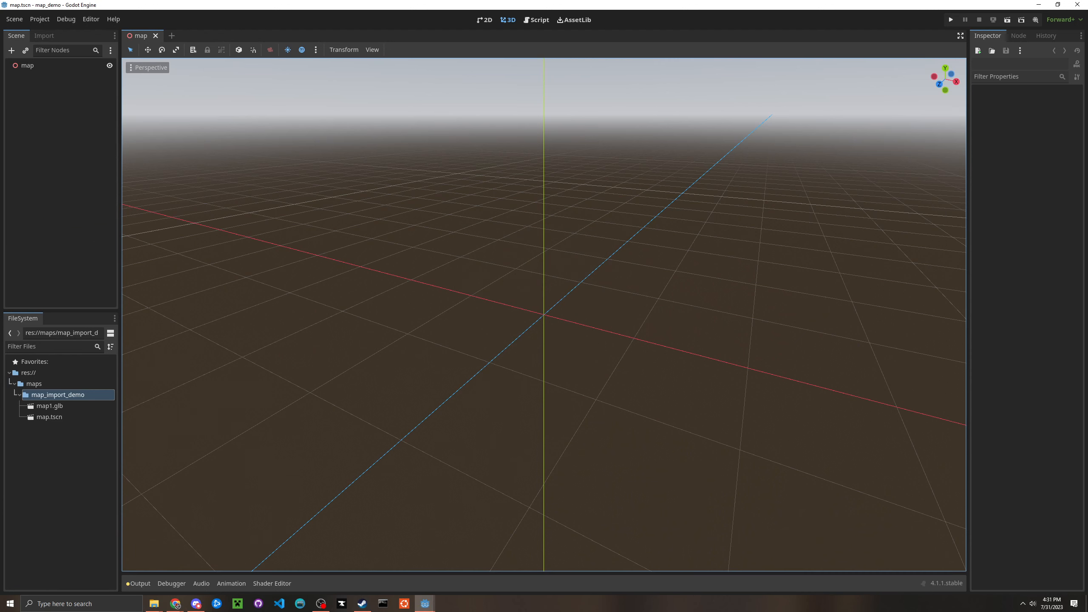
# - Attach a new GDScript to the map root node, saved as logic.gd in the map_import_demo folder
pyautogui.click(45, 406)
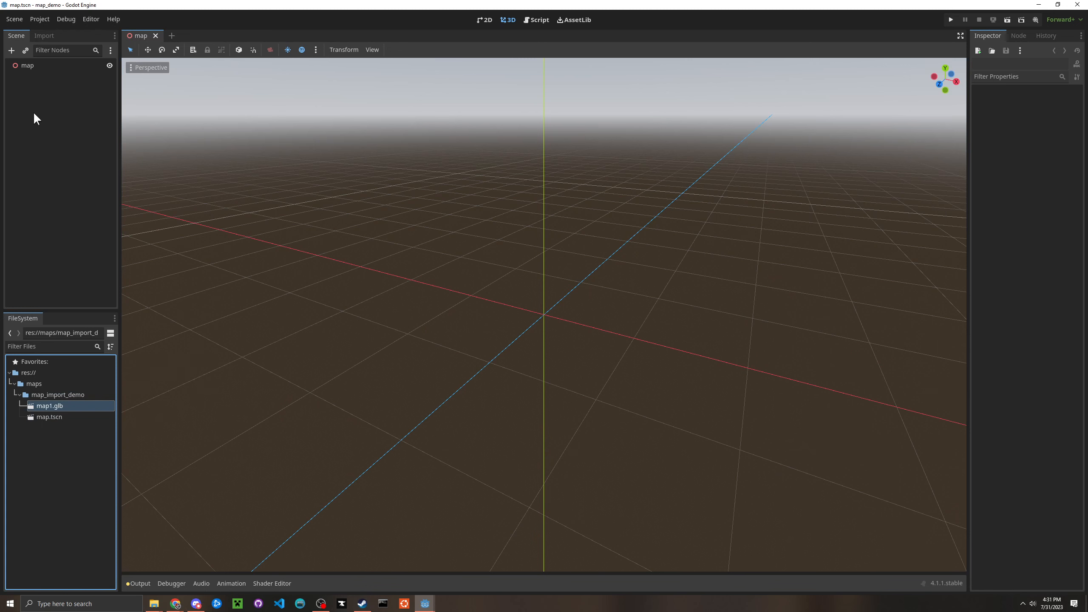
pyautogui.click(31, 65)
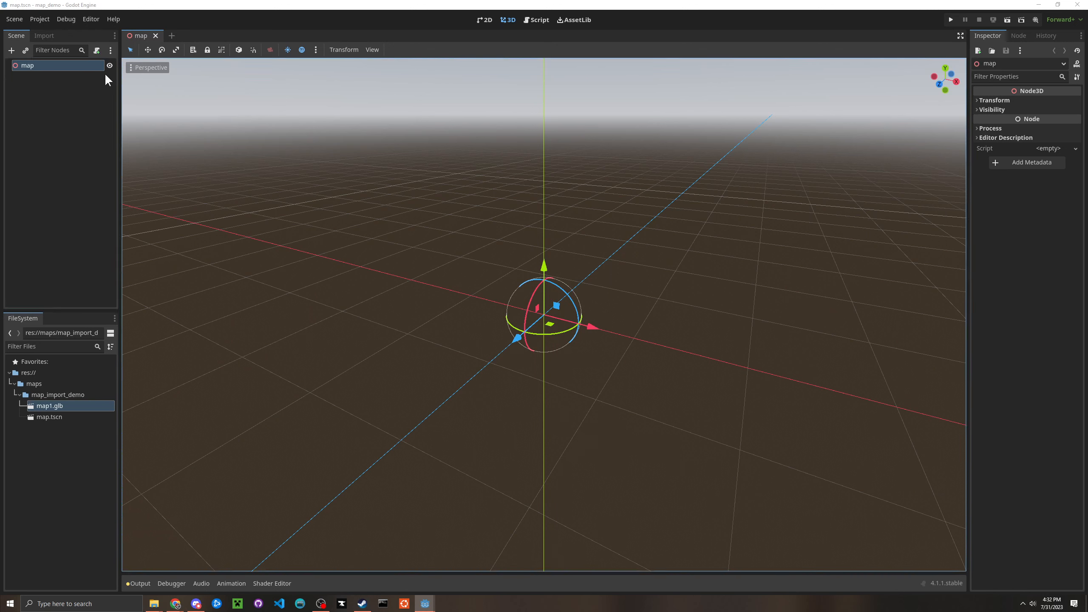
pyautogui.click(96, 50)
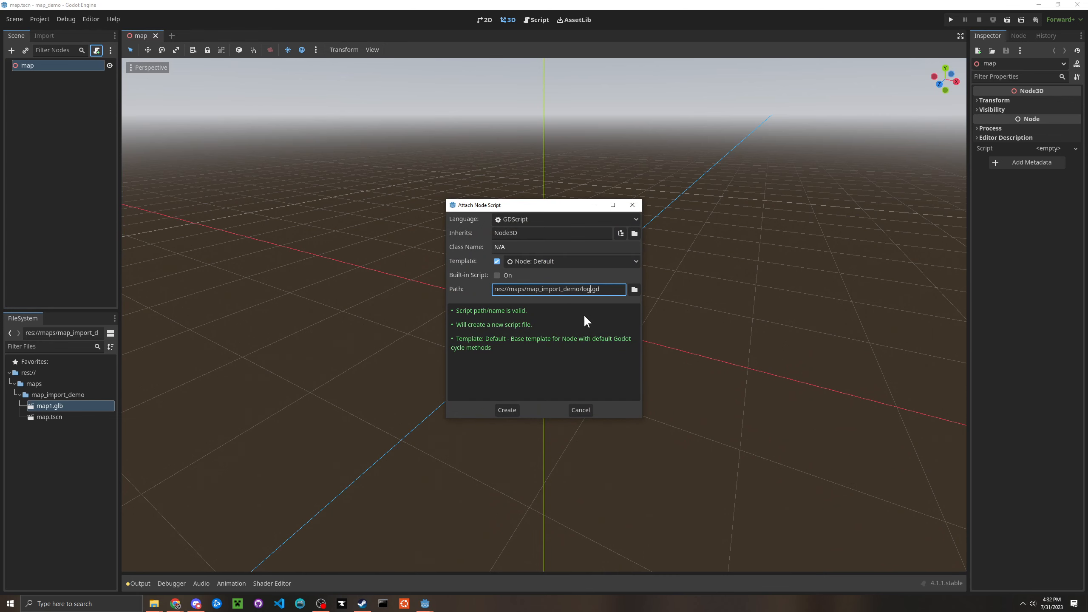
pyautogui.click(506, 409)
pyautogui.click(49, 403)
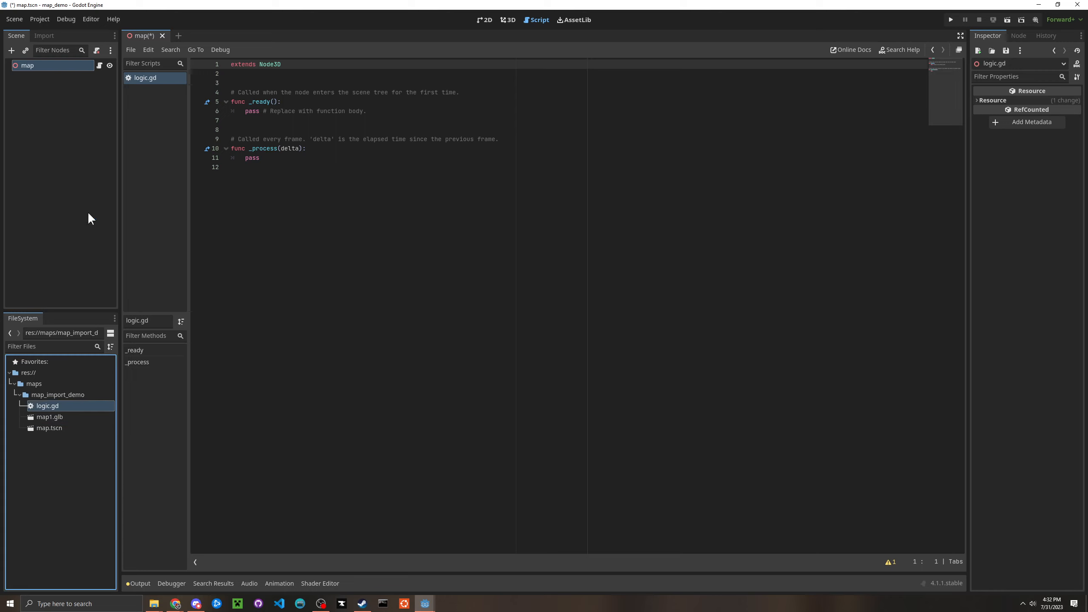
pyautogui.click(93, 68)
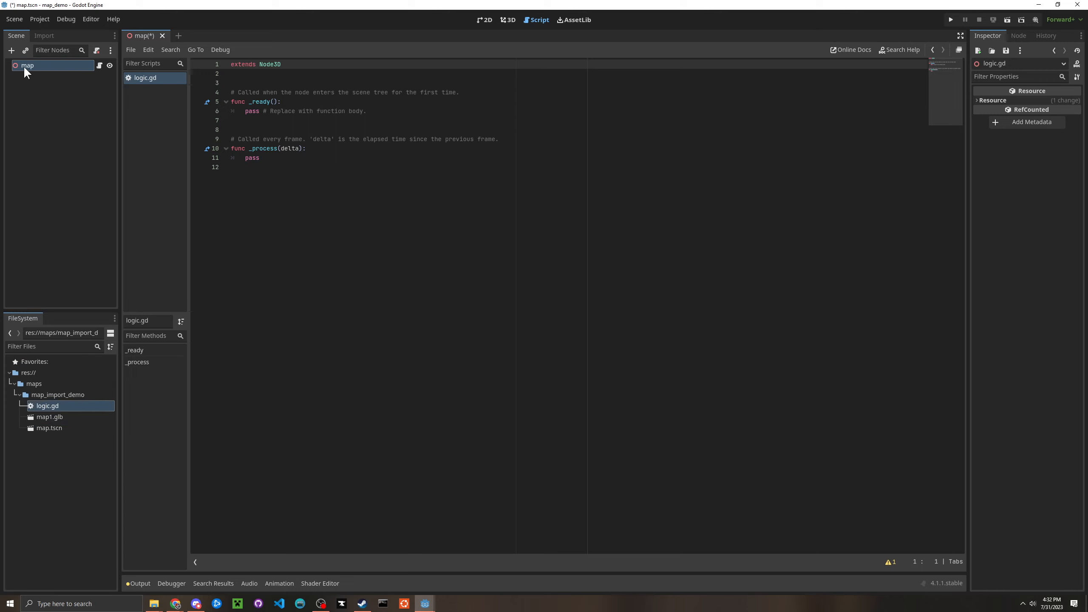
pyautogui.click(45, 428)
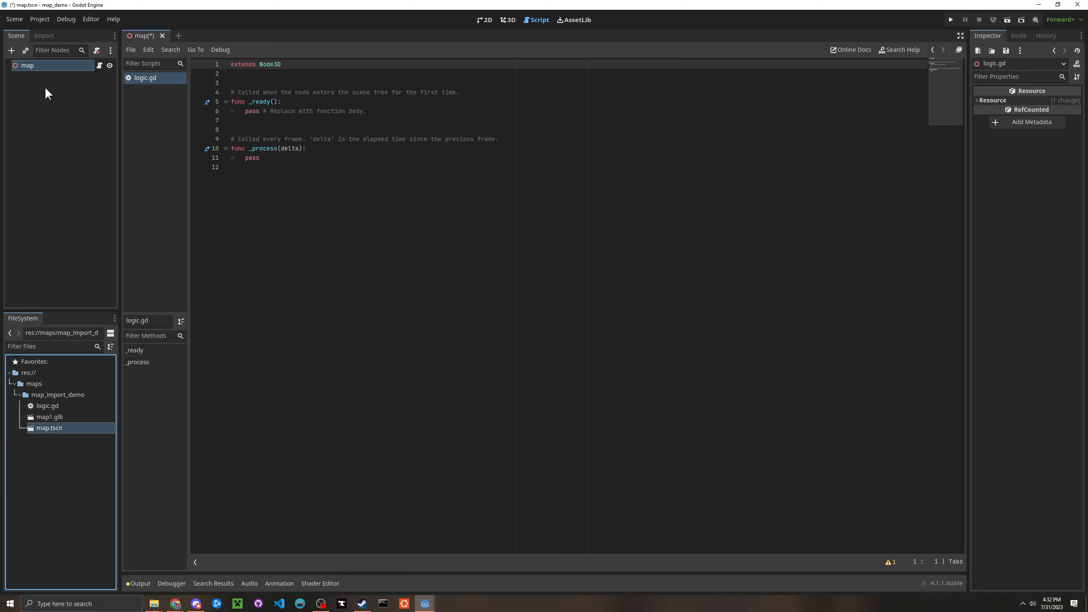
# - Replace the contents of logic.gd with code extending MapLogicTemplate that defines get_spawn_point_position_for_team(teamNumber) and assign_player(id)
pyautogui.click(261, 158)
pyautogui.hotkey('ctrl', 'a')
pyautogui.write("extends MapLogicTemplate  func get_spawn_point_position_for_team(teamNumber): \tif teamNumber == 1: \t\t$Team1SpawnPoints.get_children().pick_random() \t\tvar spawnPoint =  $Team1SpawnPoints.get_children().pick_random() \t\treturn spawnPoint.global_position \telif teamNumber == 2: \t\tvar spawnPoint = $Team2SpawnPoints.get_children().pick_random() \t\treturn spawnPoint.global_position \telse: \t\treturn Vector3.ZERO  func assign_player(id): \tif multiplayer.is_server(): \t\tif team1.size() > team2.size(): \t\t\tteam2[id] = 1 #it's value doesn't matter, we just care that it \t\t\tplayerInstances[id].team = 2 \t\t\tplayerInstances[id].set_pos(get_spawn_point_position_for_team(2)) \t\telse: \t\t\tteam1[id] = 1 #it's value doesn't matter, we just care that it \t\t\tplayerInstances[id].team = 1 \t\t\tplayerInstances[id].set_pos(get_spawn_point_position_for_team(1))")
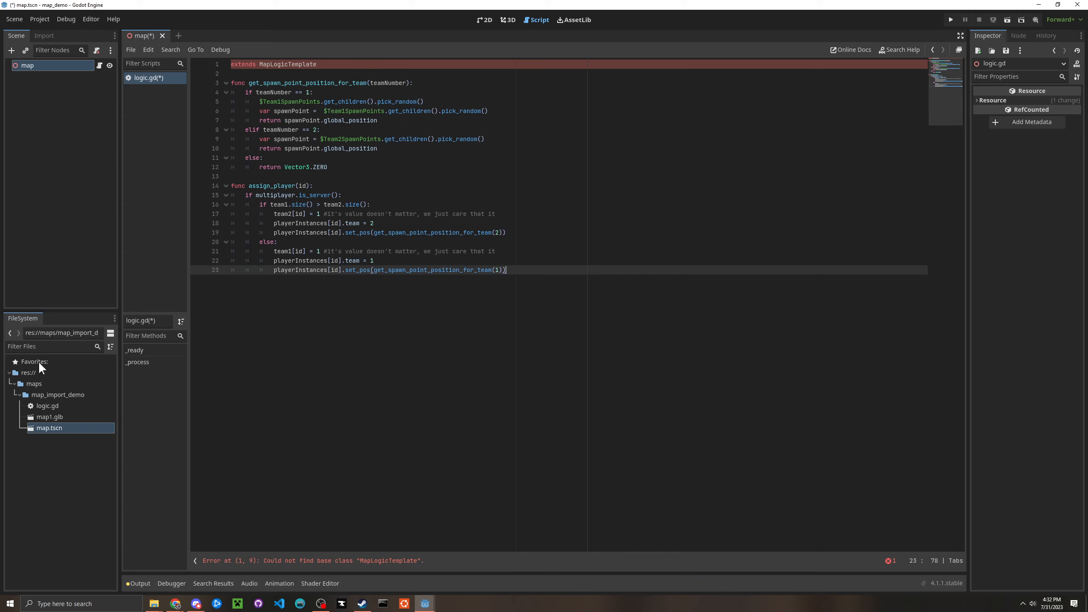
pyautogui.click(12, 50)
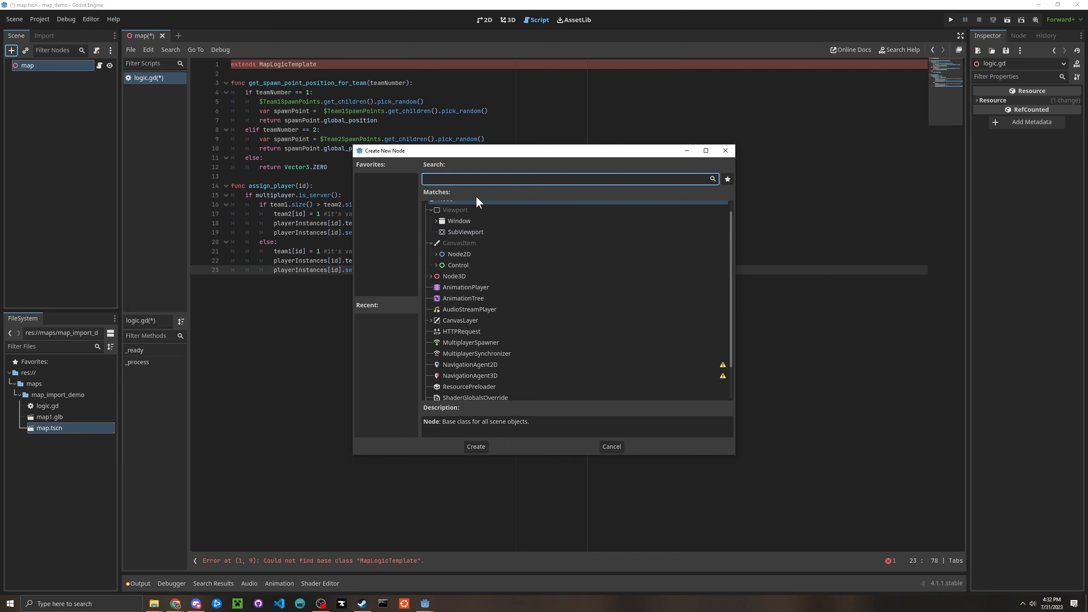
pyautogui.click(160, 79)
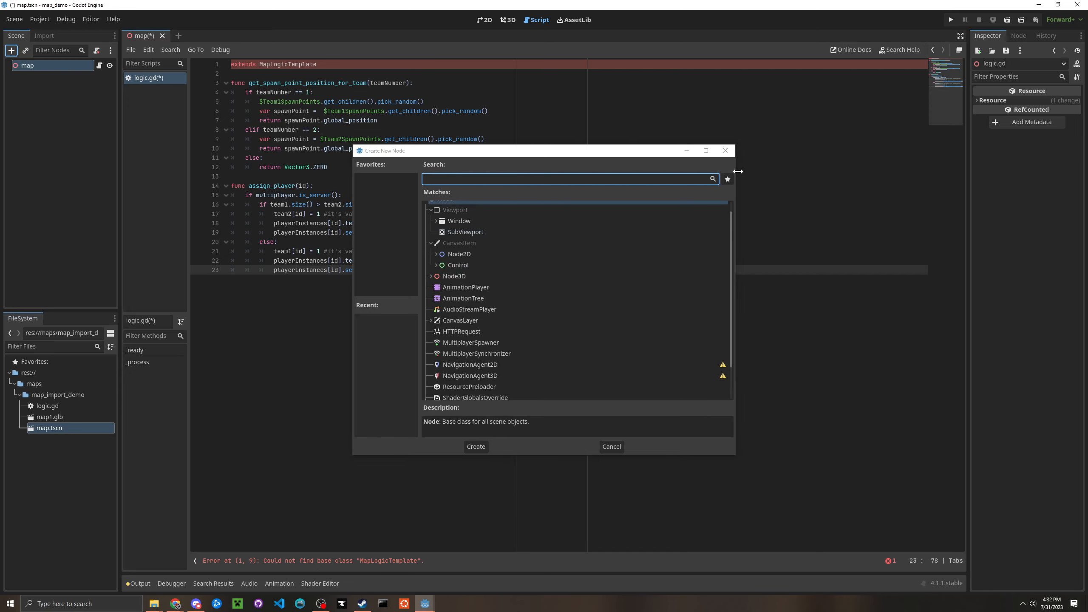
pyautogui.click(725, 151)
# - Save and close the logic.gd script, and return to the 3D workspace
pyautogui.hotkey('ctrl', 's')
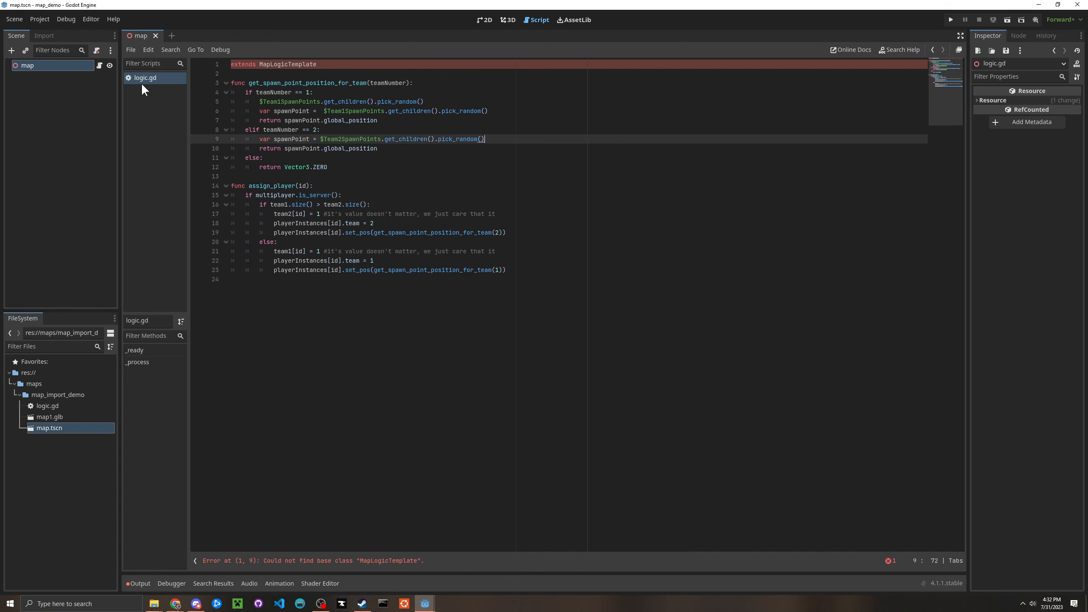
pyautogui.rightClick(141, 82)
pyautogui.click(170, 108)
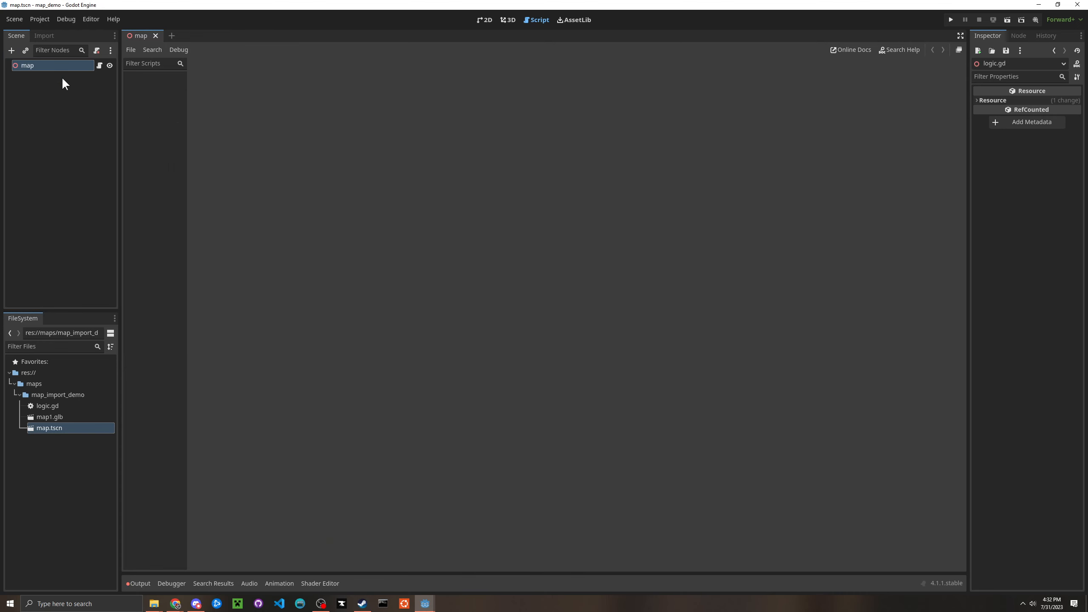
pyautogui.click(98, 65)
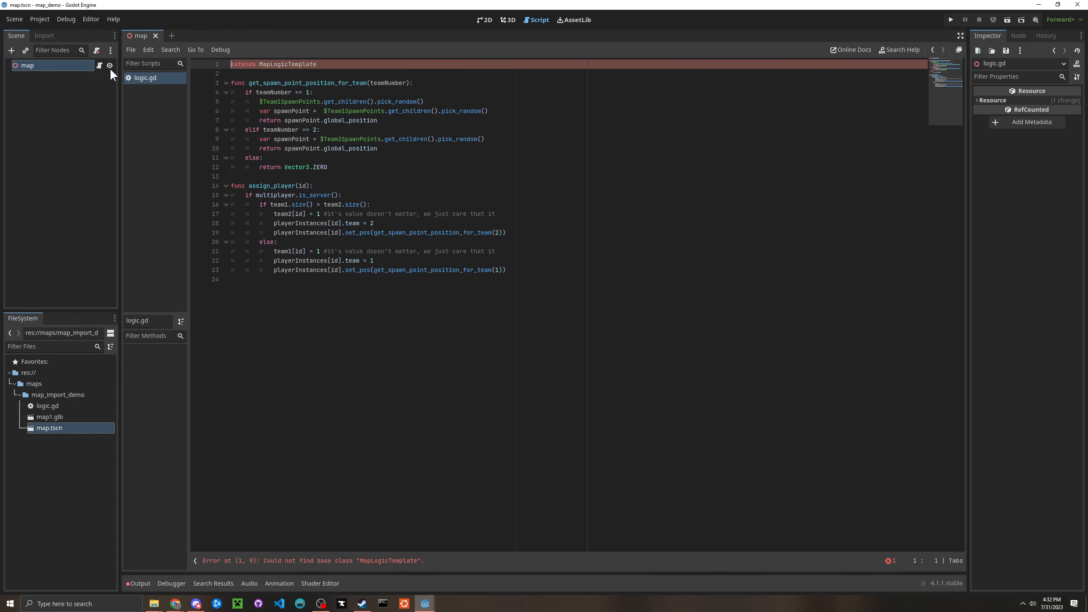
pyautogui.rightClick(131, 78)
pyautogui.click(162, 106)
pyautogui.click(506, 20)
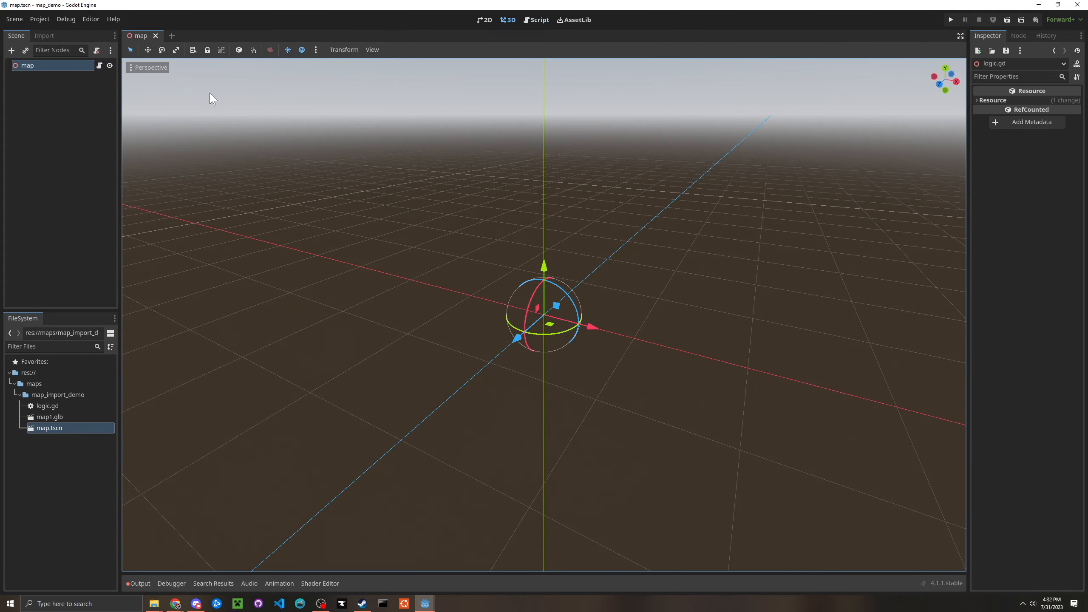
# - Add a WorldEnvironment node as a child of the map root node
pyautogui.click(11, 50)
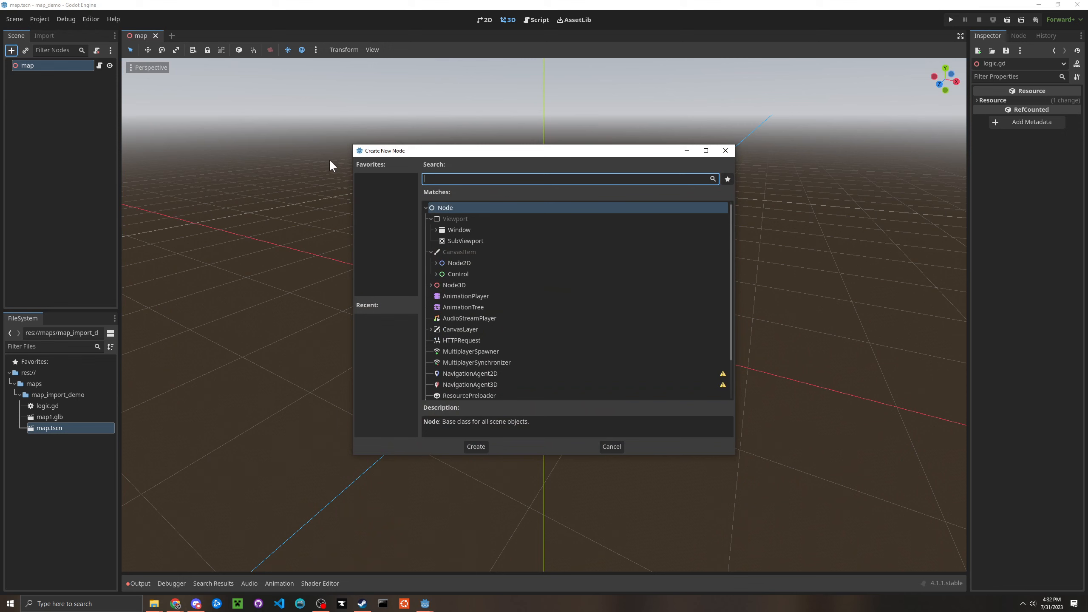
pyautogui.write('env')
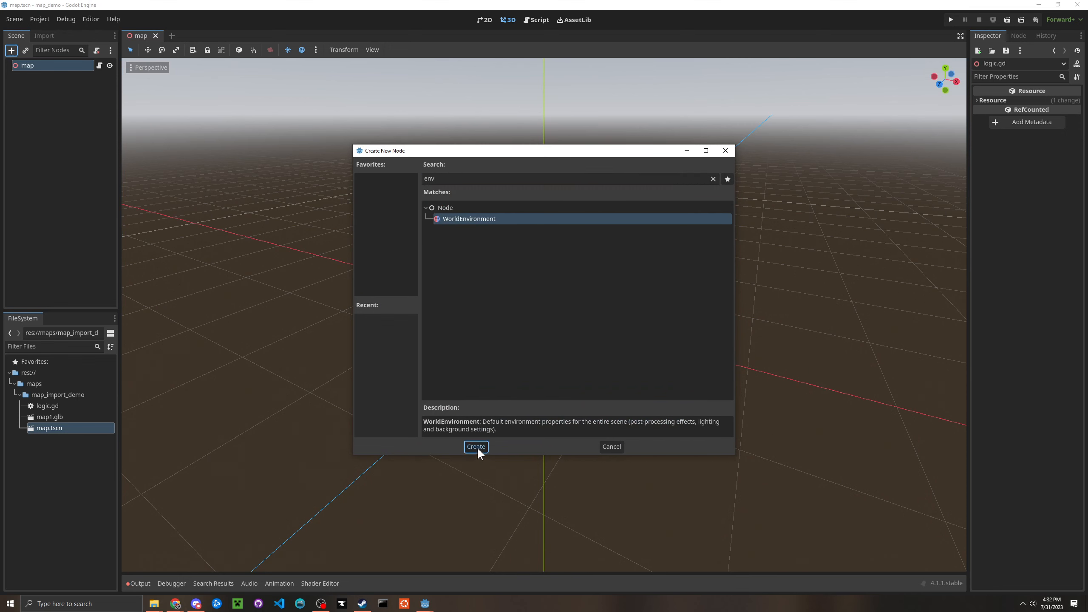
pyautogui.click(476, 447)
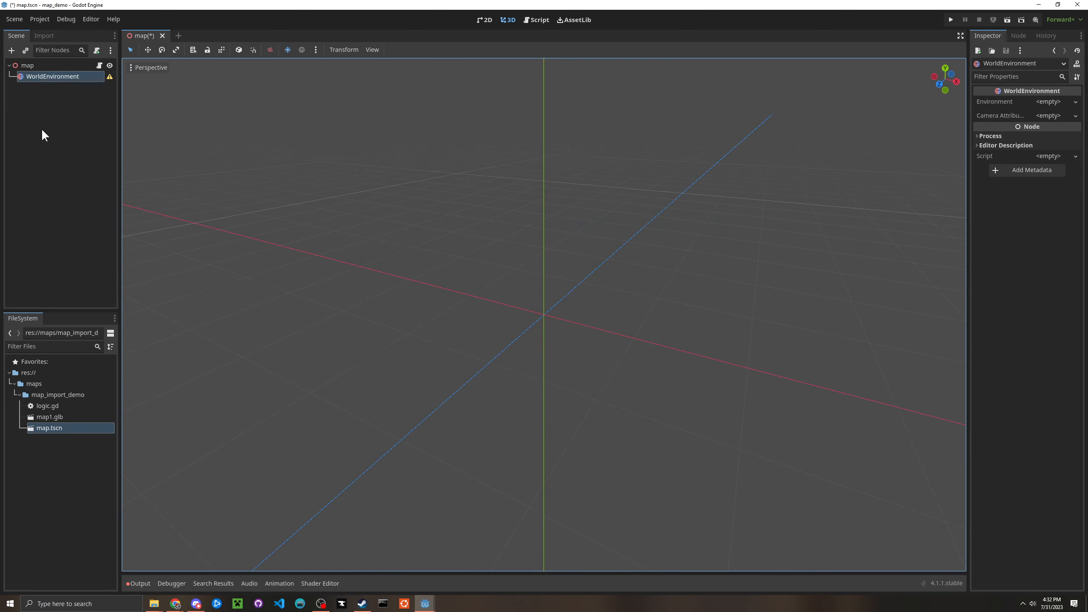
# - Assign a new Environment resource to the WorldEnvironment node's Environment property
pyautogui.click(1076, 102)
pyautogui.click(1055, 113)
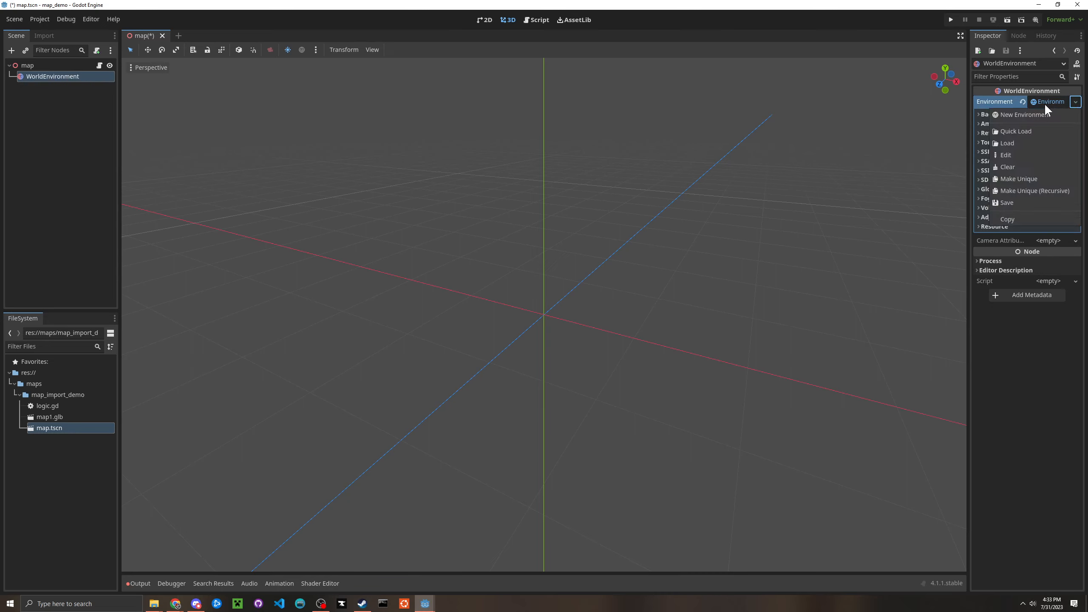
pyautogui.click(1024, 101)
pyautogui.click(1043, 102)
pyautogui.click(1043, 116)
pyautogui.click(1040, 101)
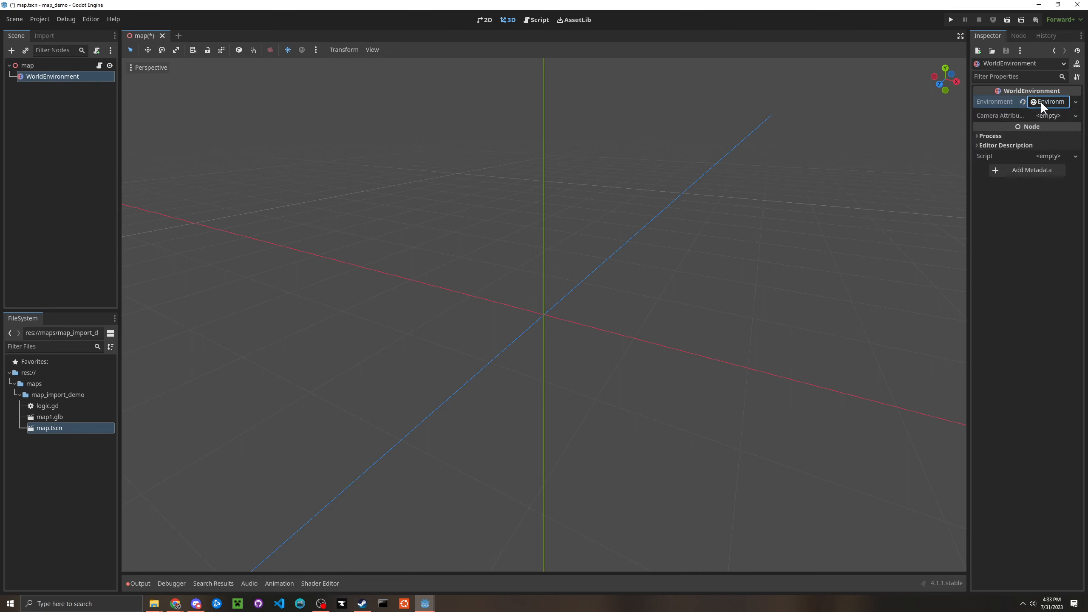
# - Set the background mode of the WorldEnvironment's Environment resource to Sky
pyautogui.click(1040, 101)
pyautogui.click(990, 114)
pyautogui.click(1046, 126)
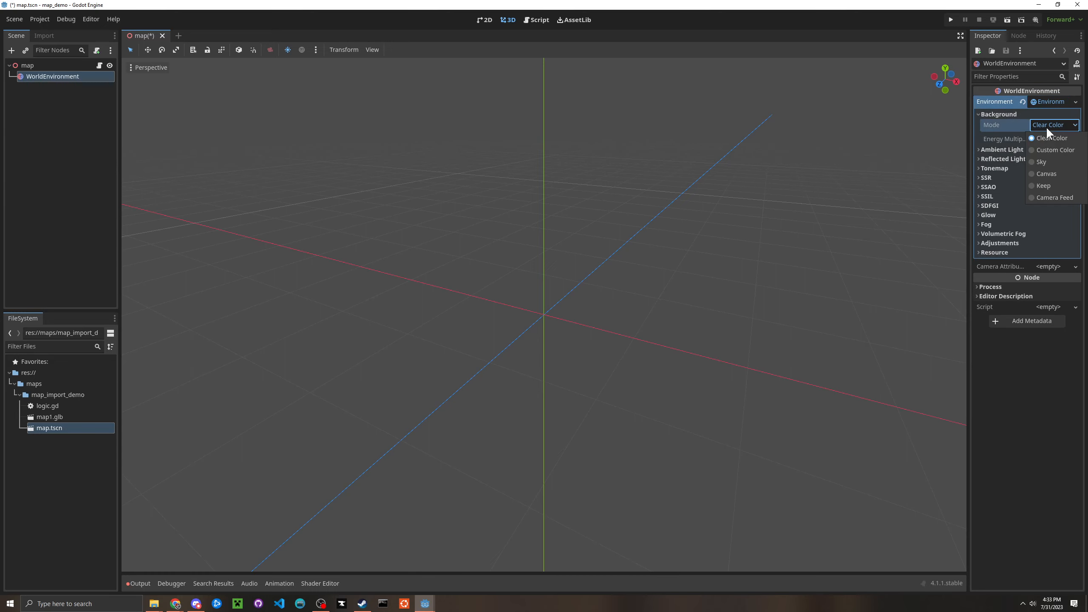
pyautogui.click(1047, 158)
# - Create a new Sky resource for the environment and give it a new ProceduralSkyMaterial
pyautogui.click(987, 149)
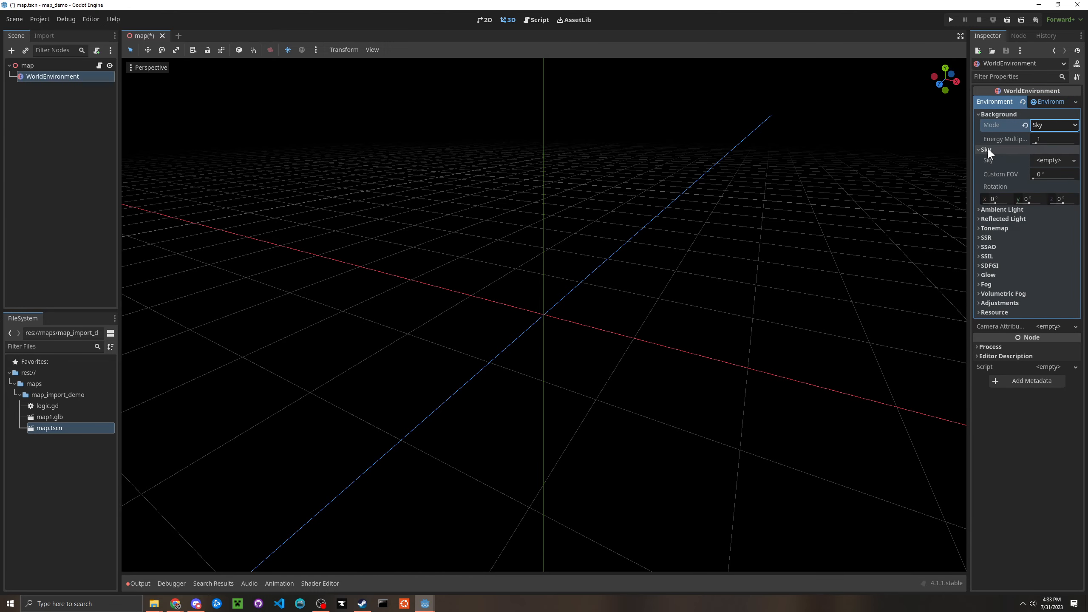
pyautogui.click(1060, 160)
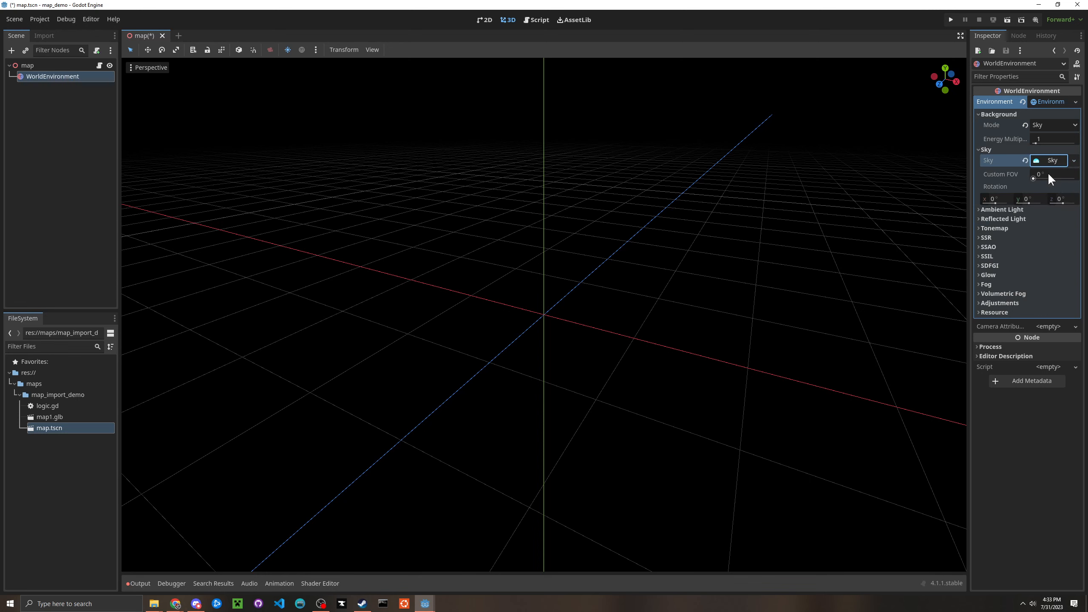
pyautogui.click(1047, 173)
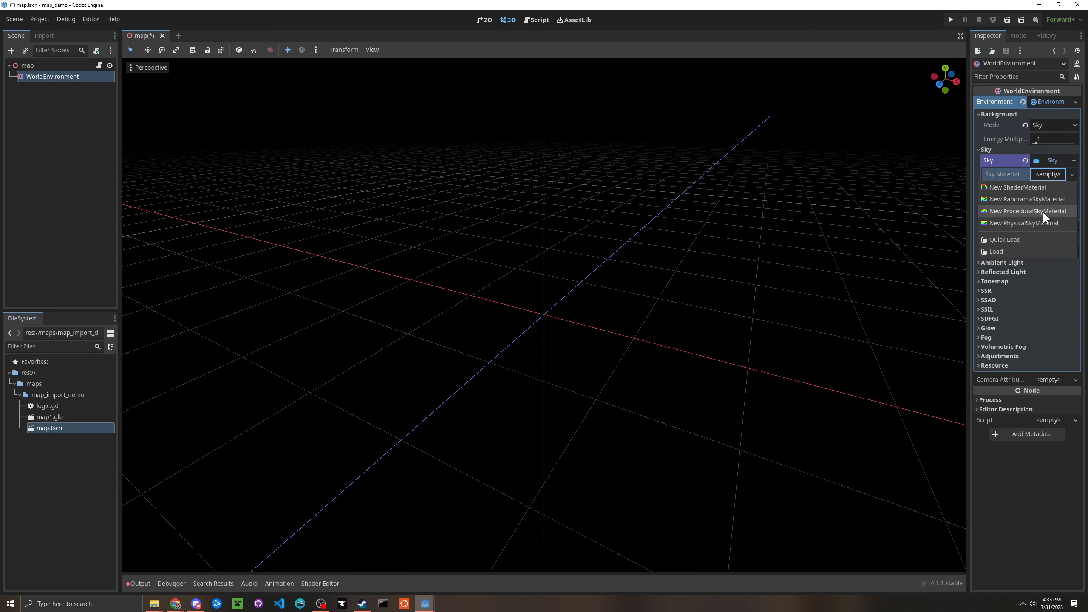
pyautogui.click(1042, 210)
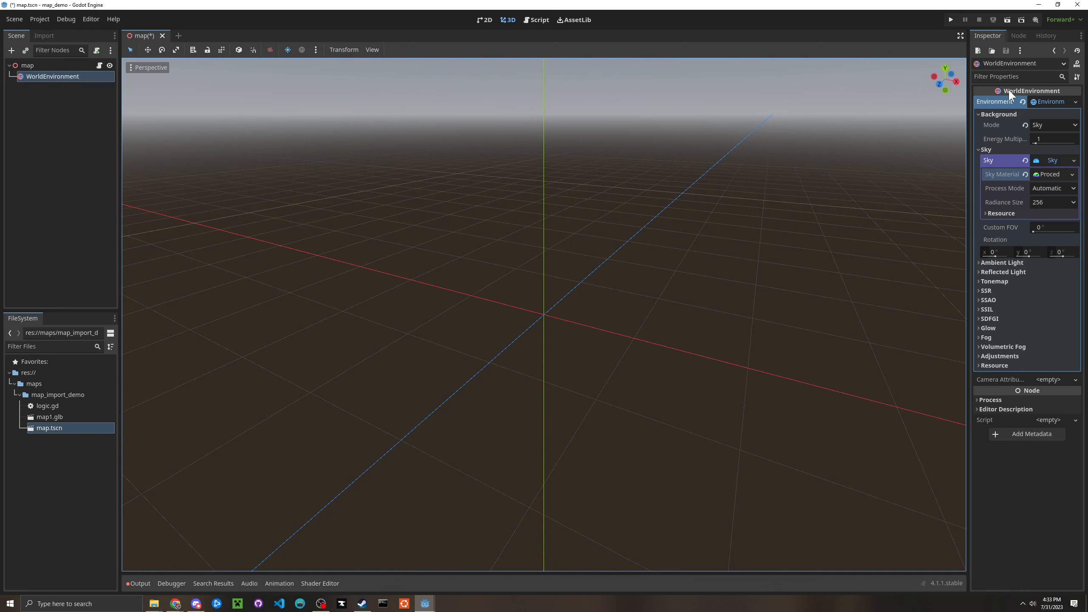
# - Add a DirectionalLight3D node under the map root and rename it Sun
pyautogui.click(26, 66)
pyautogui.click(11, 50)
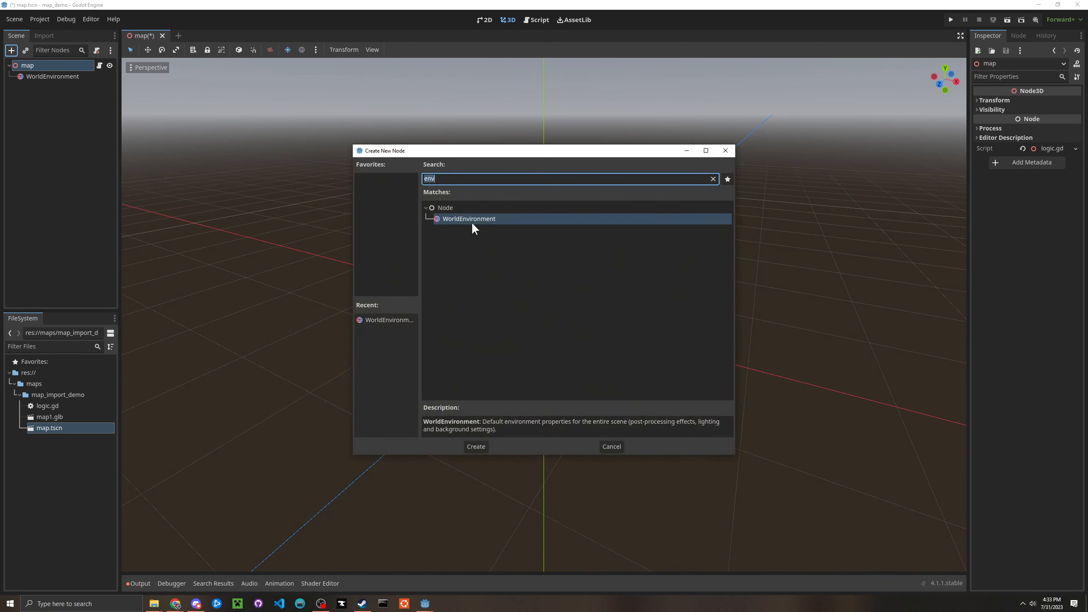
pyautogui.write('direc')
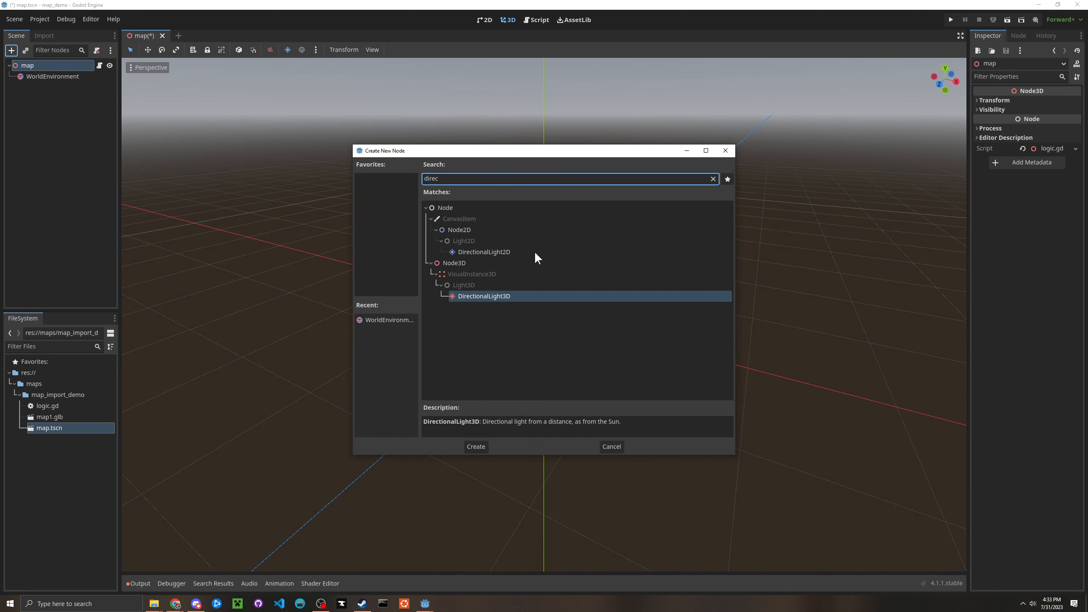
pyautogui.click(481, 446)
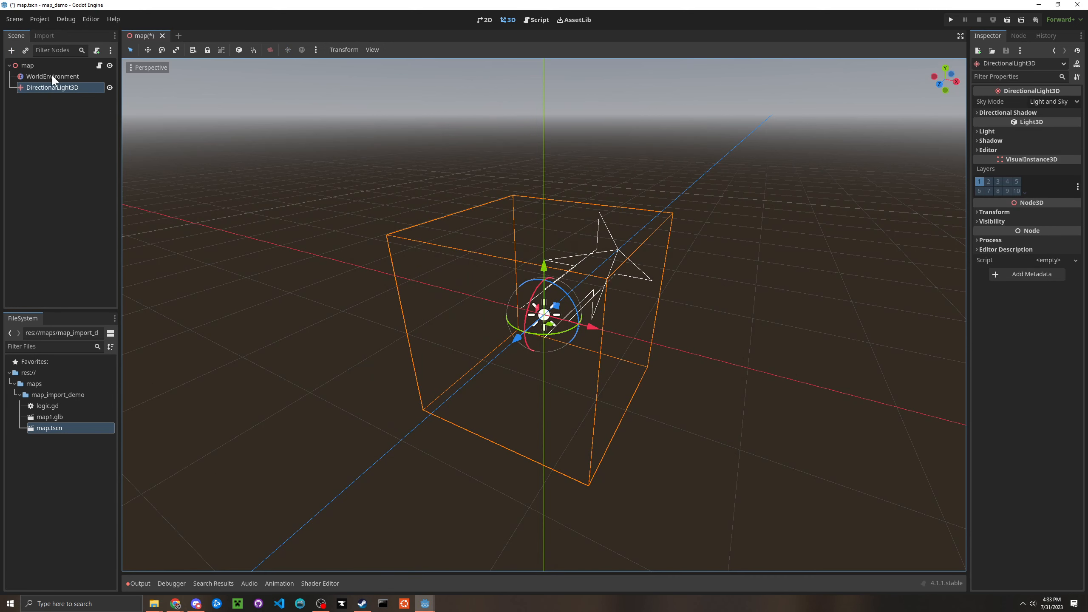
pyautogui.doubleClick(42, 88)
pyautogui.write('Sun')
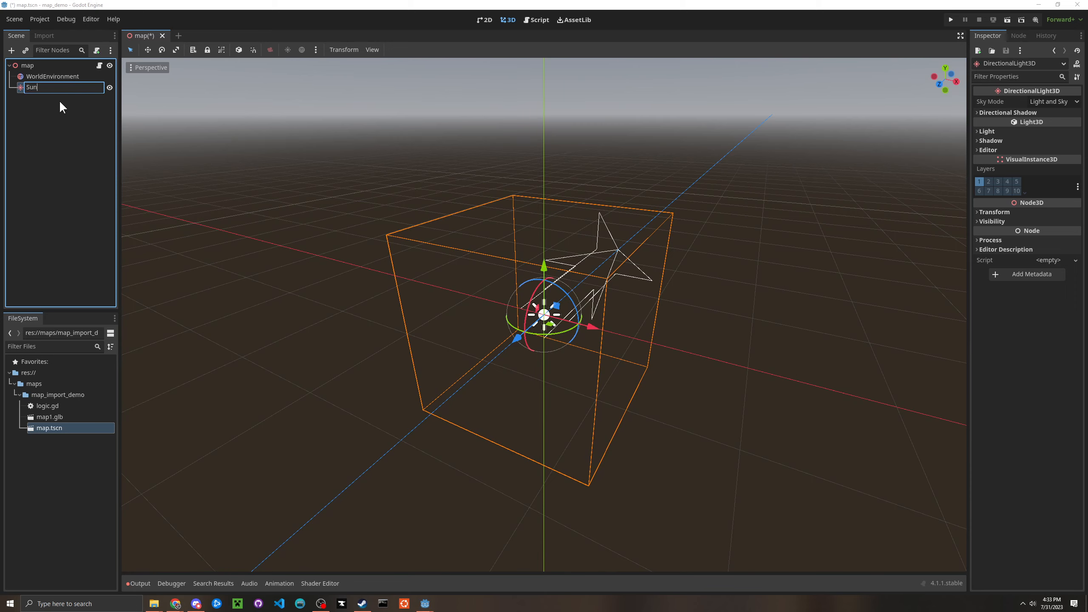
pyautogui.press('Return')
# - Rotate the Sun light about its vertical axis so it points roughly toward the positive X direction
pyautogui.click(49, 75)
pyautogui.click(55, 87)
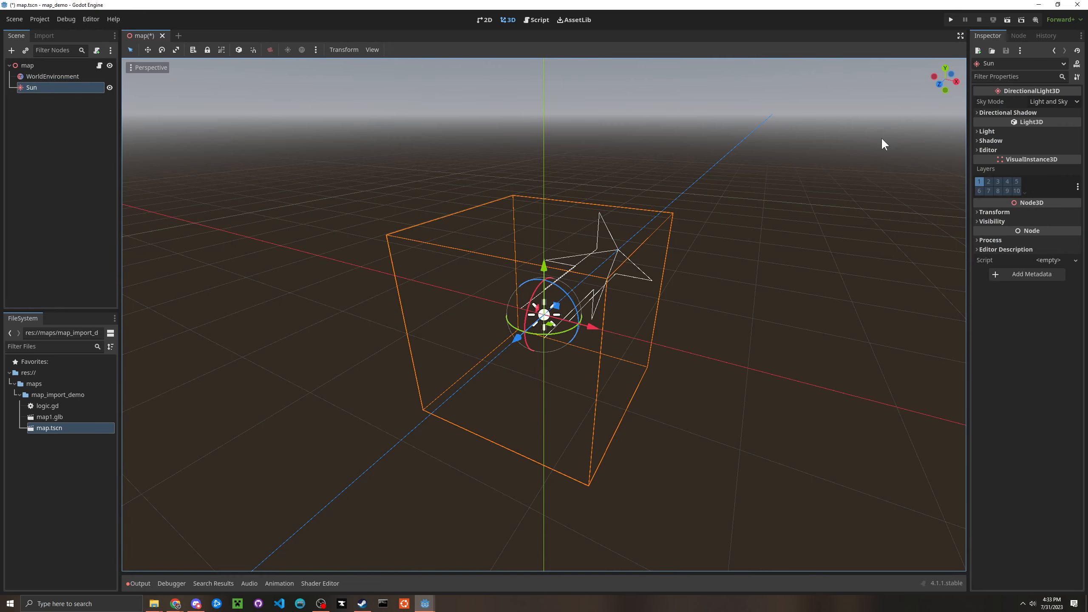
pyautogui.moveTo(728, 223); pyautogui.dragTo(686, 216, button='right')
pyautogui.press('s')
pyautogui.press('d')
pyautogui.moveTo(460, 321); pyautogui.dragTo(485, 348)
pyautogui.moveTo(486, 349); pyautogui.dragTo(623, 332, button='right')
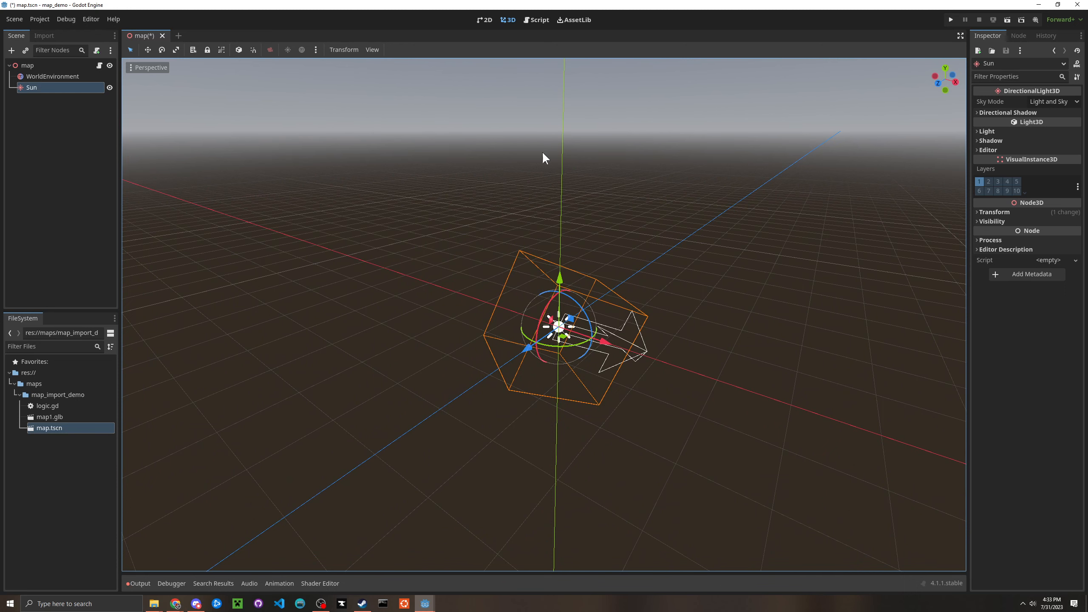
pyautogui.moveTo(543, 154); pyautogui.dragTo(585, 155, button='right')
# - Instance map1.glb in the scene as a child of the map root node
pyautogui.click(38, 77)
pyautogui.click(34, 66)
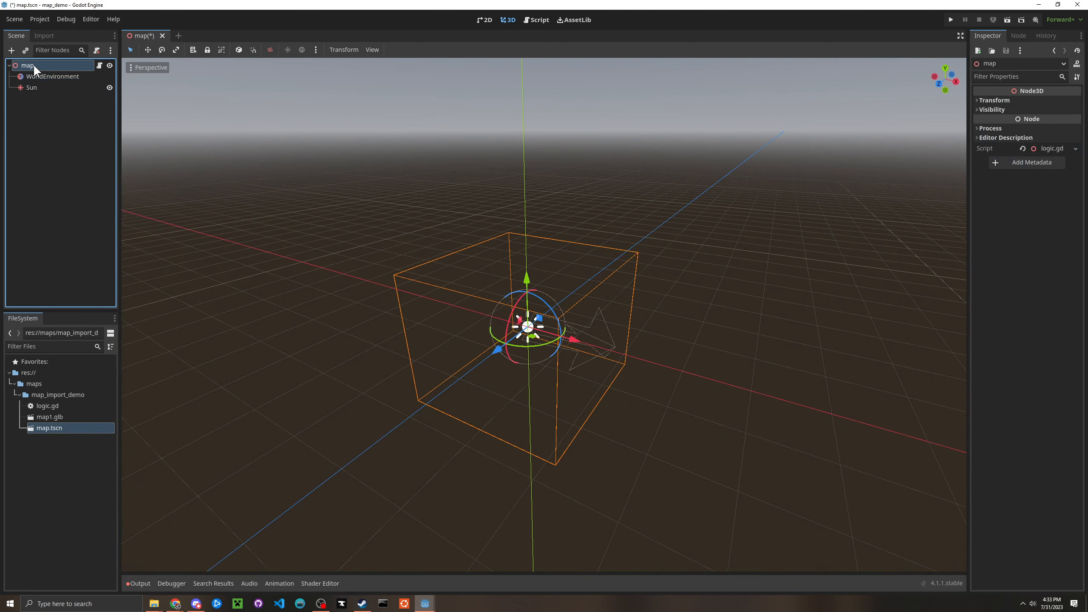
pyautogui.click(47, 417)
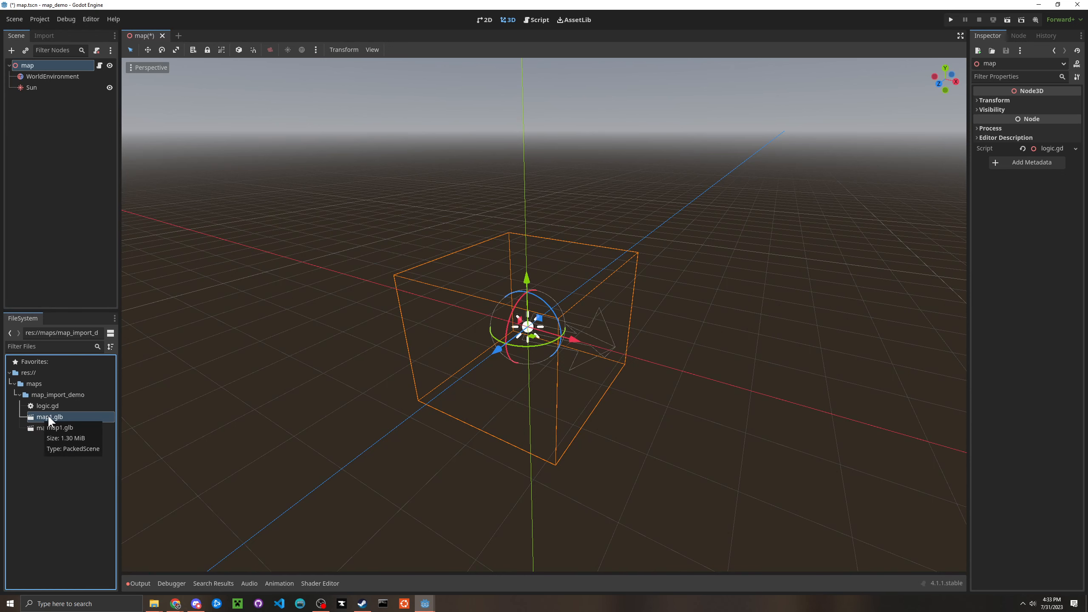
pyautogui.moveTo(48, 416); pyautogui.dragTo(49, 63)
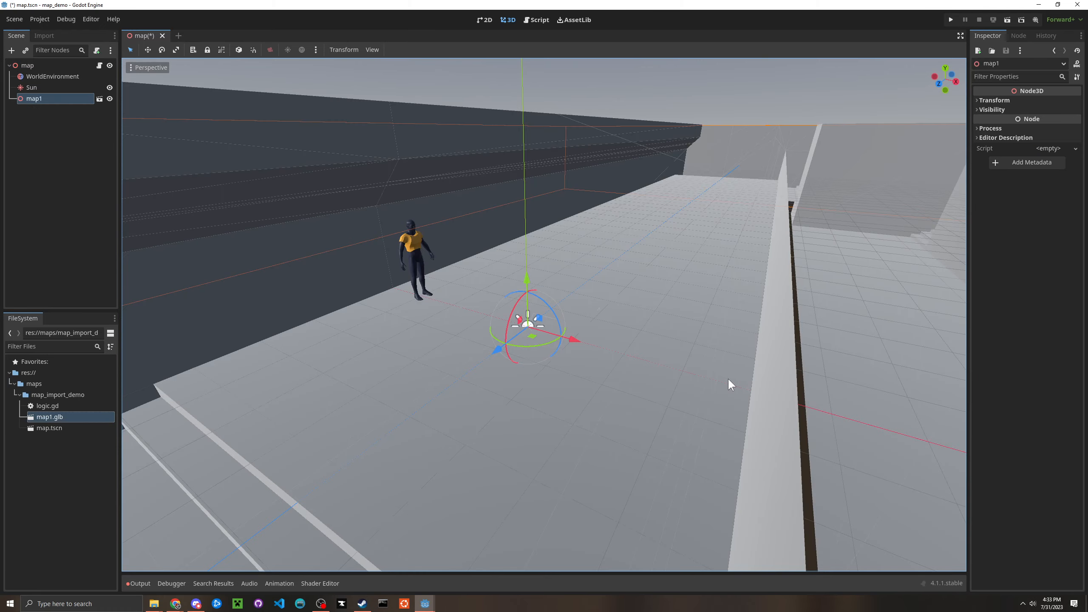
pyautogui.scroll(-6, 726, 378)
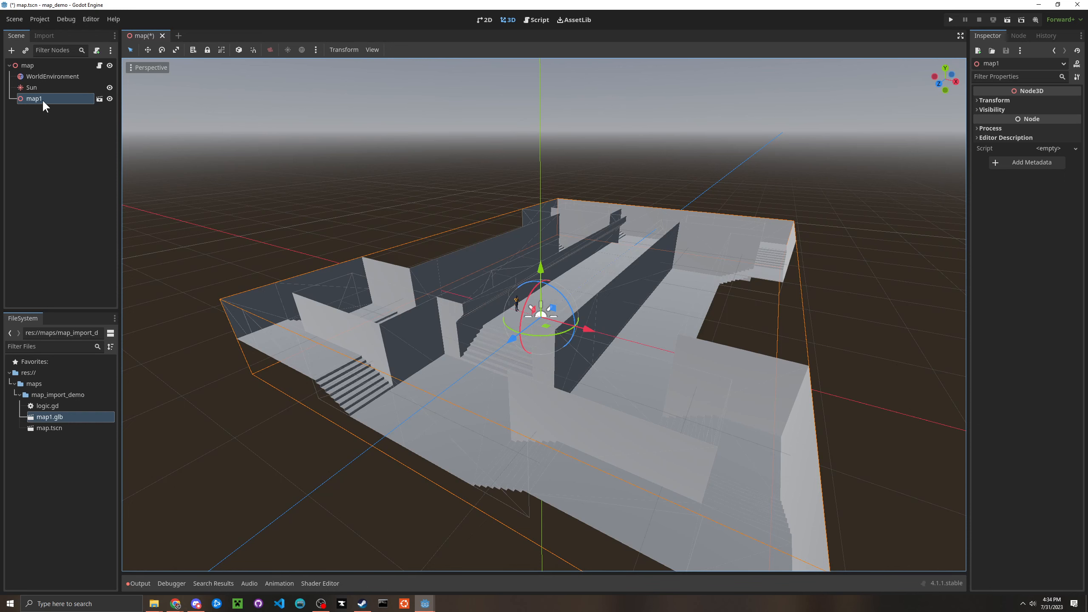
# - Add a Node3D under the map root and duplicate it
pyautogui.click(19, 67)
pyautogui.click(11, 50)
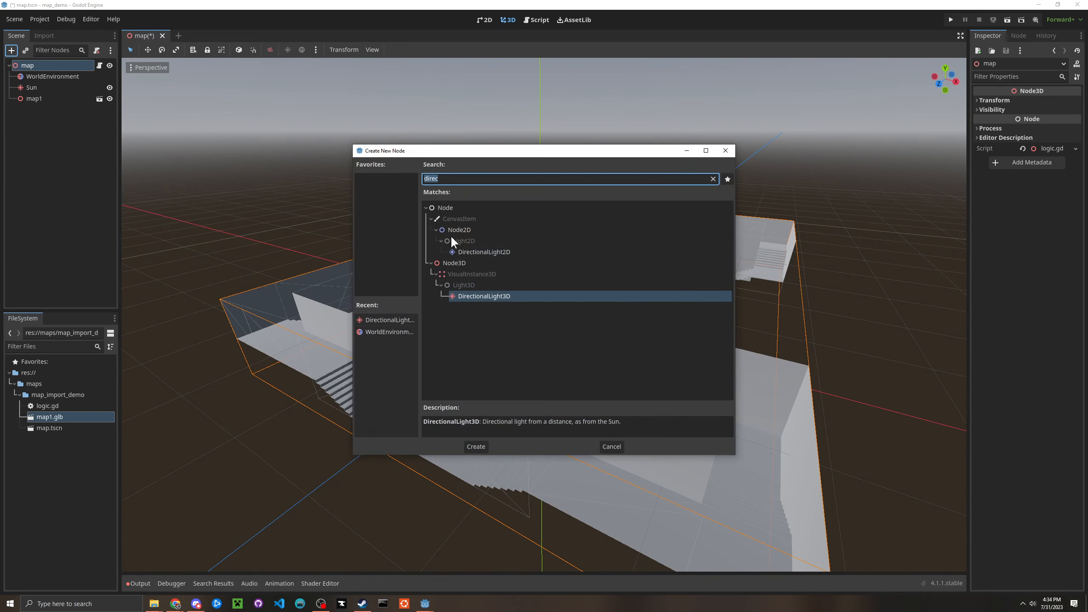
pyautogui.click(447, 264)
pyautogui.click(477, 446)
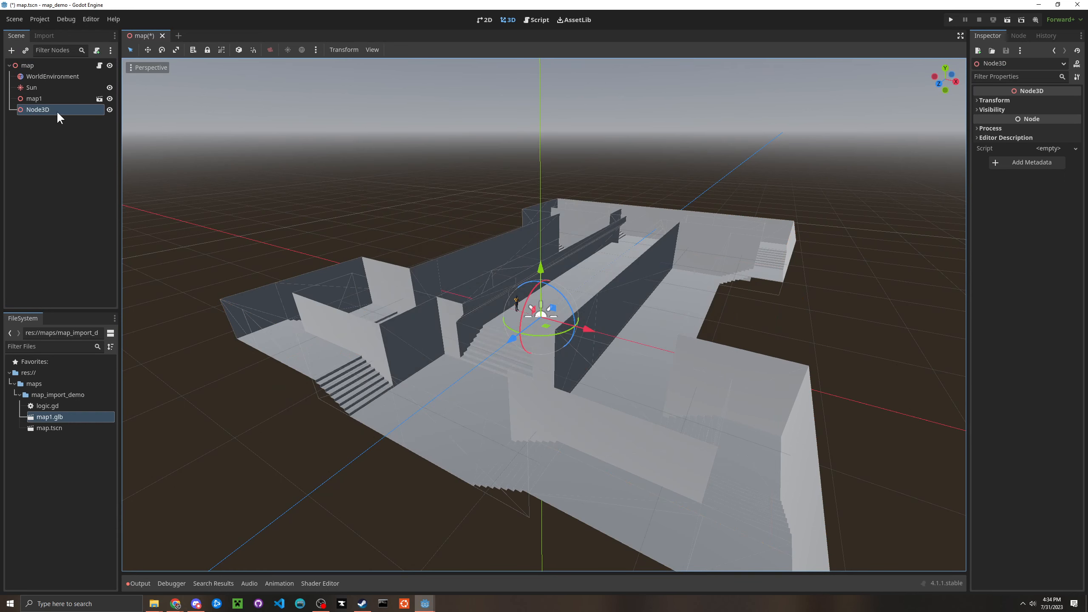
pyautogui.doubleClick(54, 108)
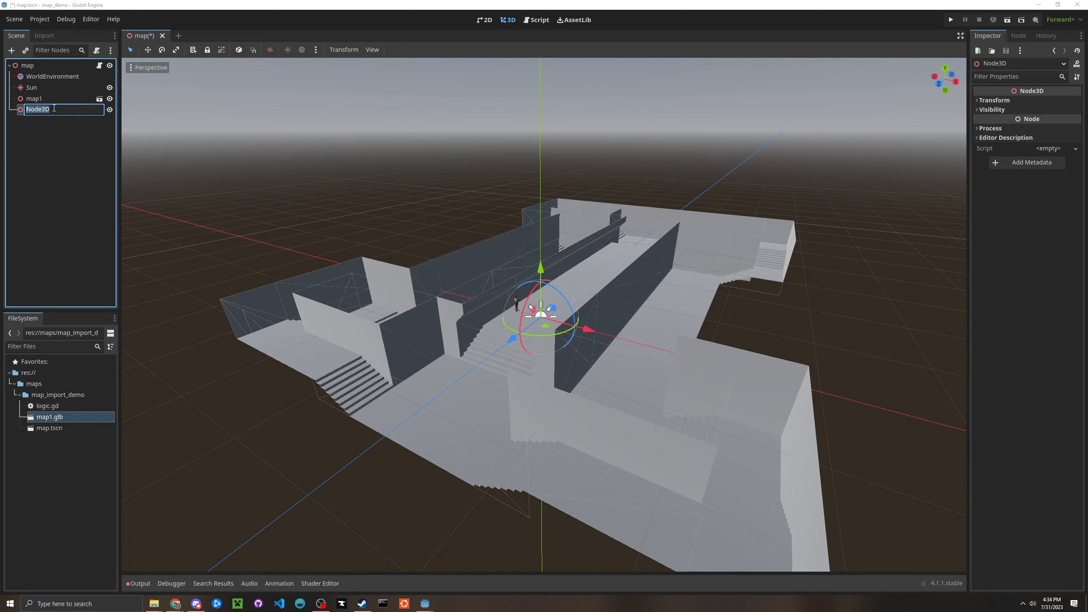
pyautogui.rightClick(19, 112)
pyautogui.click(47, 255)
# - Rename the first of the two new Node3D nodes to Team1SpawnPoints
pyautogui.doubleClick(46, 110)
pyautogui.press('Return')
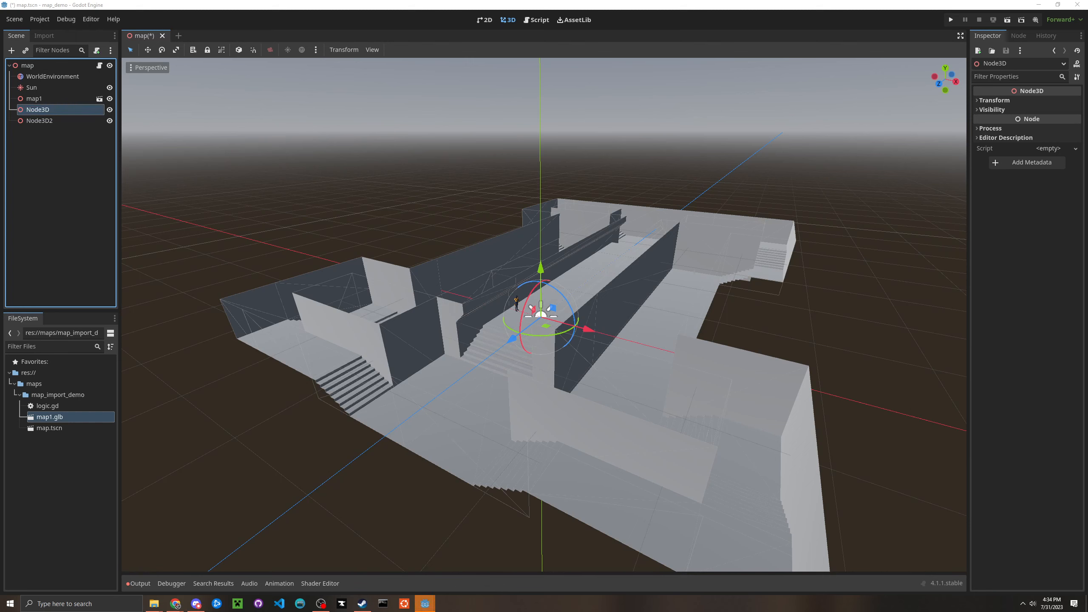
pyautogui.doubleClick(43, 109)
pyautogui.write('TeamSpawnPoints')
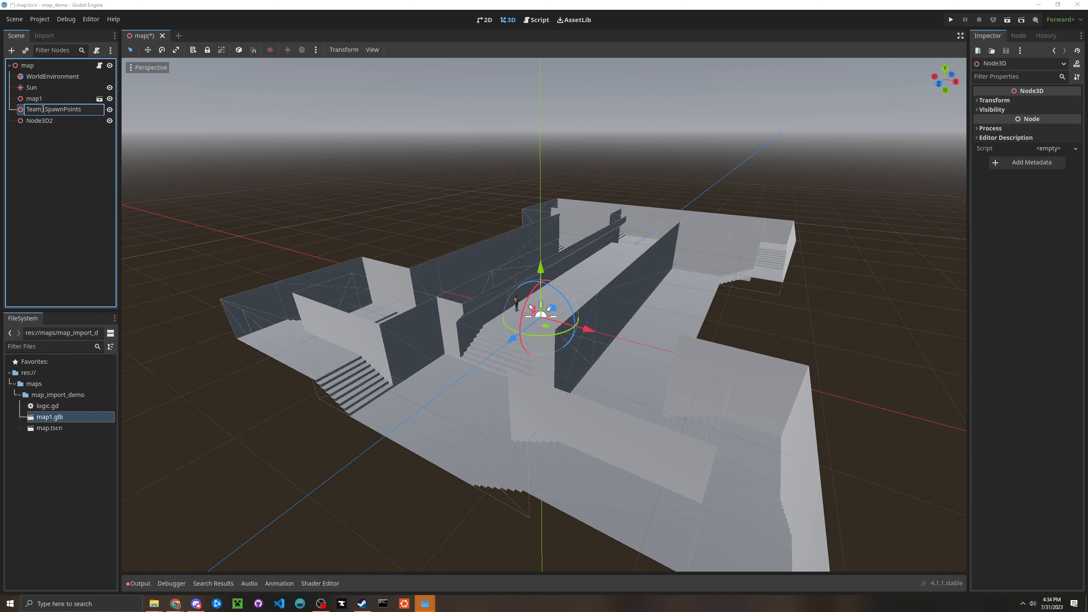
pyautogui.click(43, 109)
pyautogui.write('1')
pyautogui.press('Return')
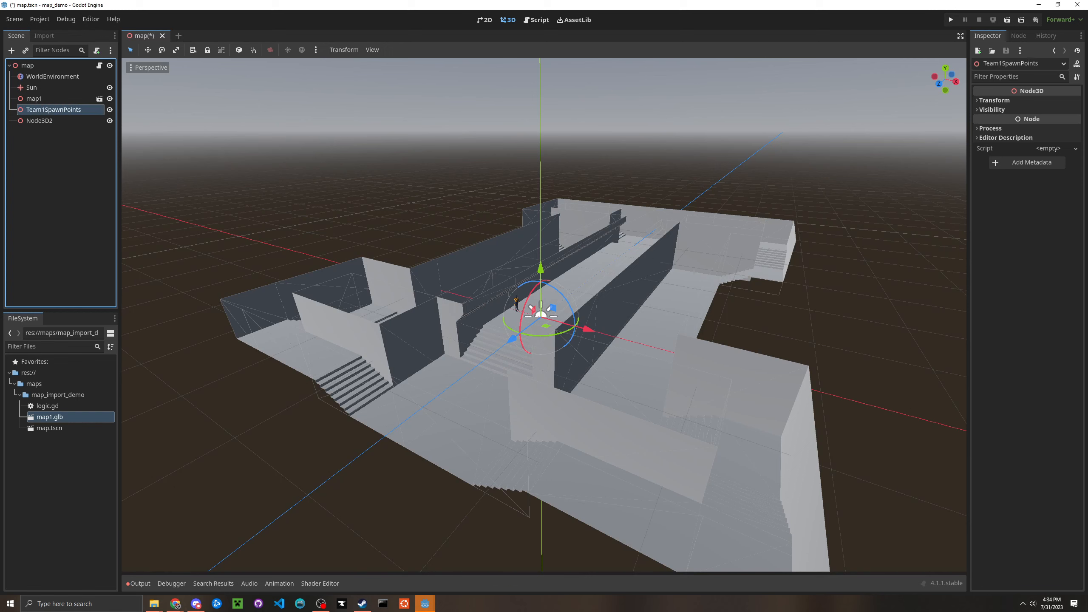
# - Rename the duplicated Node3D to Team2SpawnPoints
pyautogui.doubleClick(84, 120)
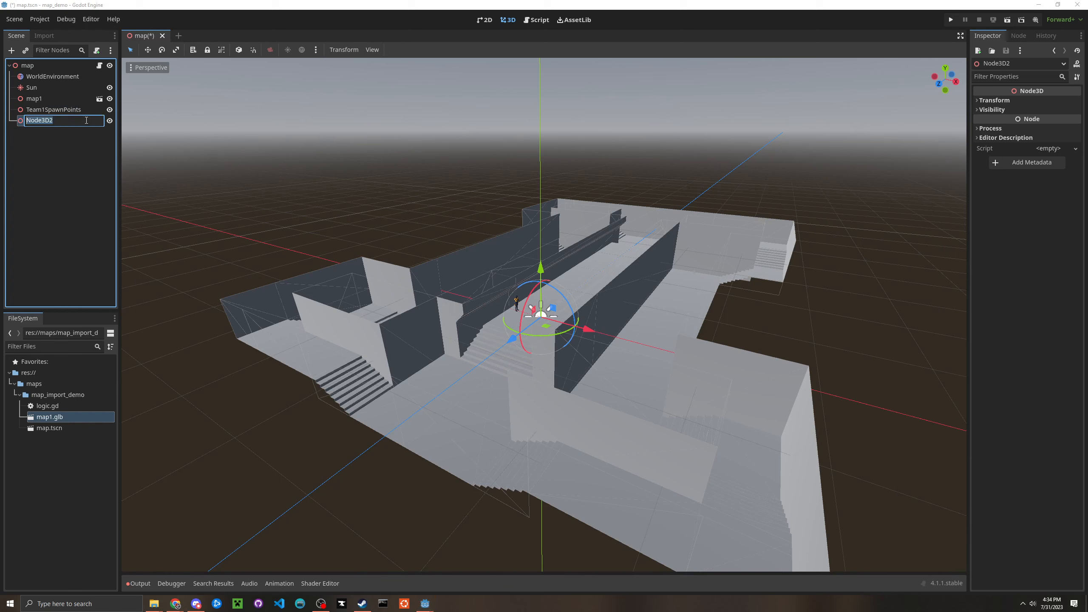
pyautogui.write('Team2SpawnPoints')
pyautogui.click(61, 144)
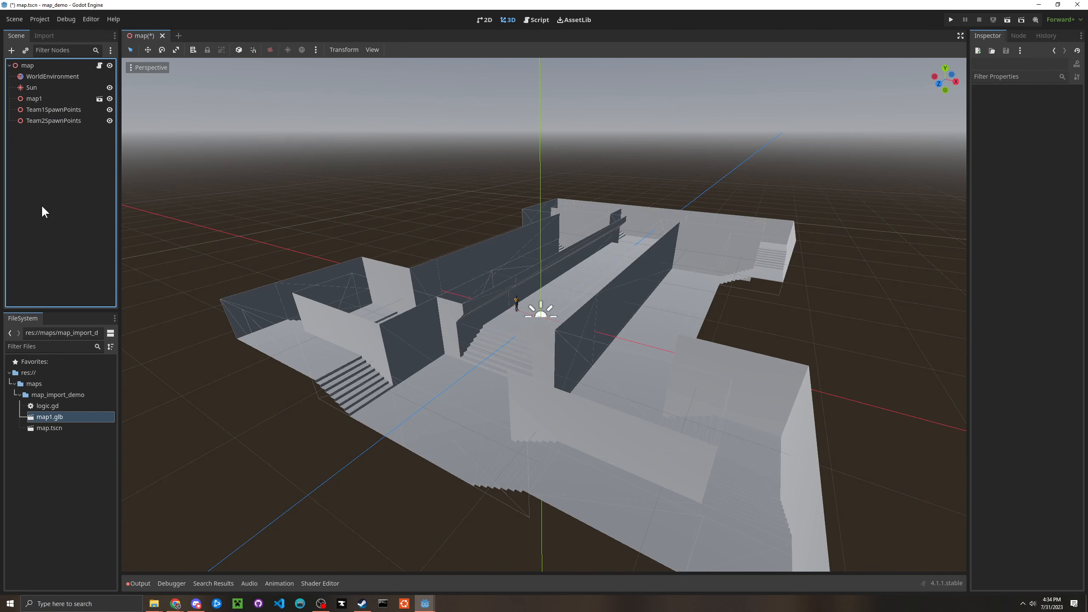
# - Add a Node3D child under Team1SpawnPoints and name it 1
pyautogui.click(42, 107)
pyautogui.click(11, 50)
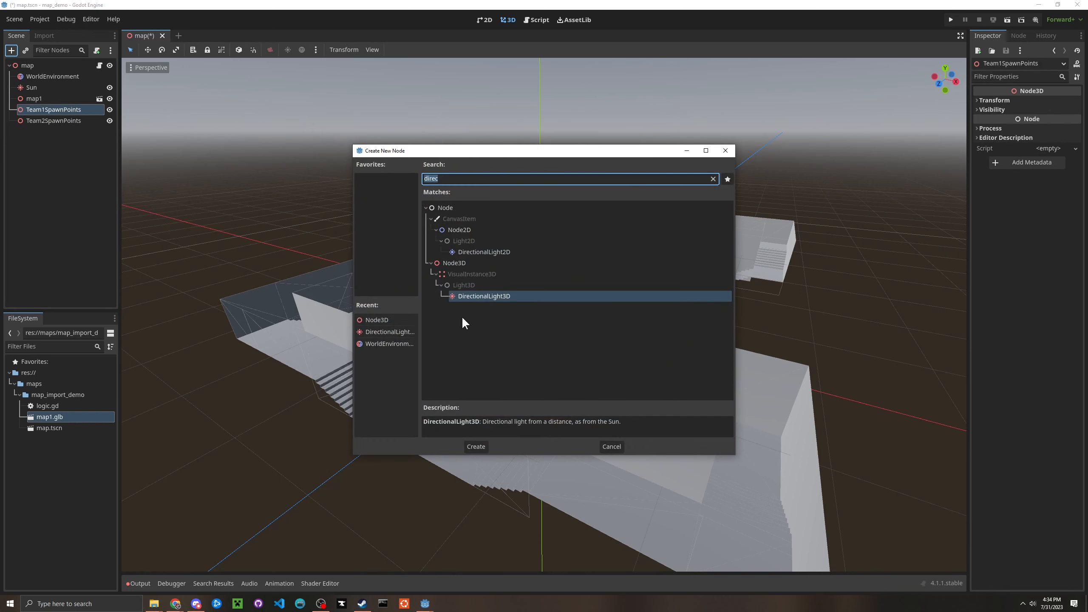
pyautogui.click(448, 263)
pyautogui.click(476, 446)
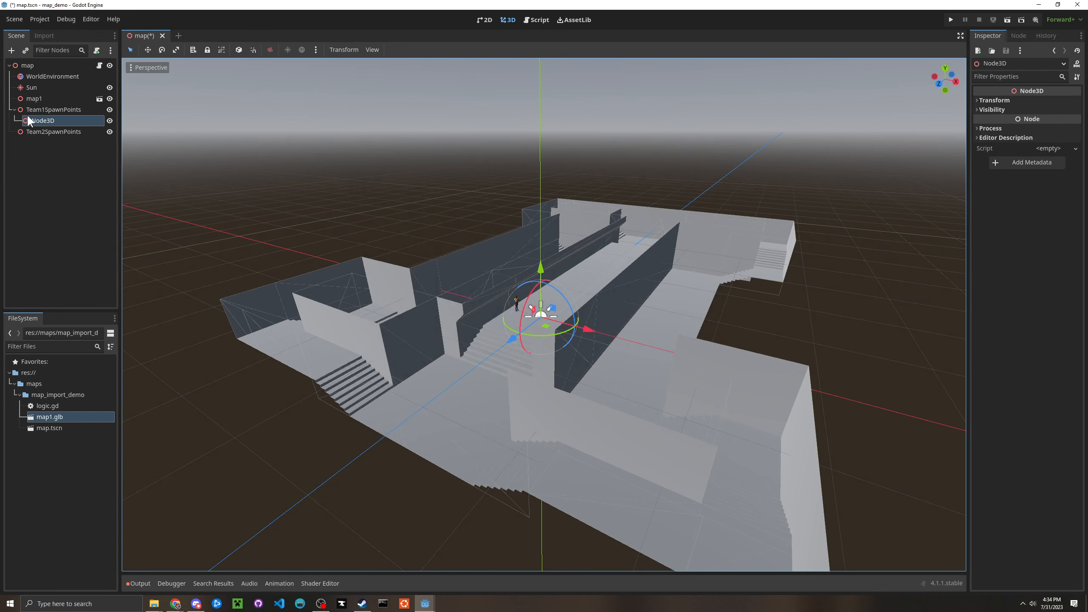
pyautogui.doubleClick(46, 121)
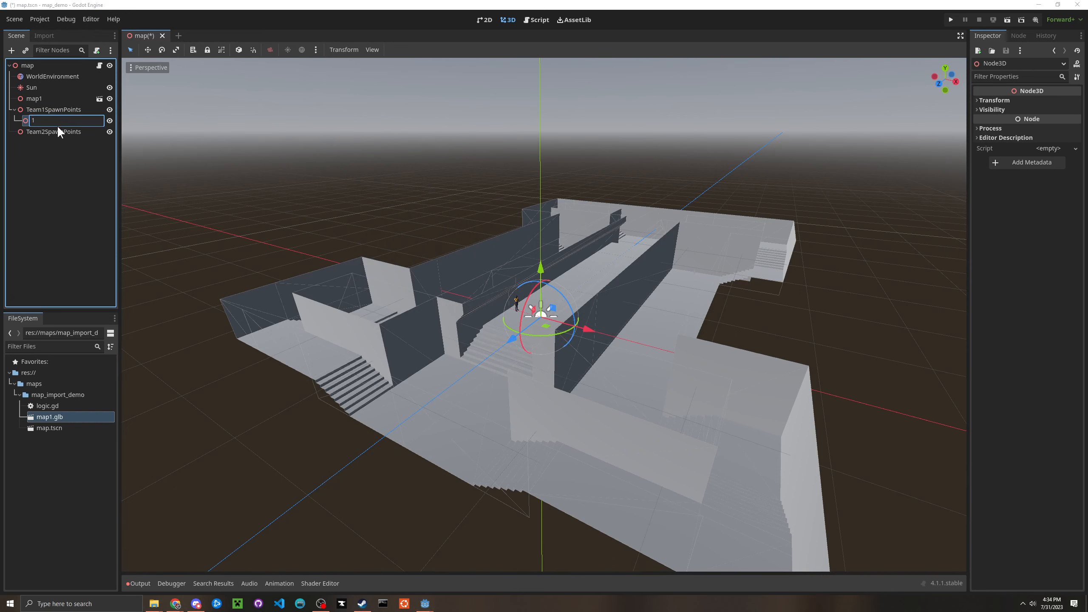
pyautogui.write('1')
pyautogui.press('Return')
# - Duplicate spawn point 1, move the copy under Team2SpawnPoints, and rename it 1
pyautogui.rightClick(23, 119)
pyautogui.click(53, 252)
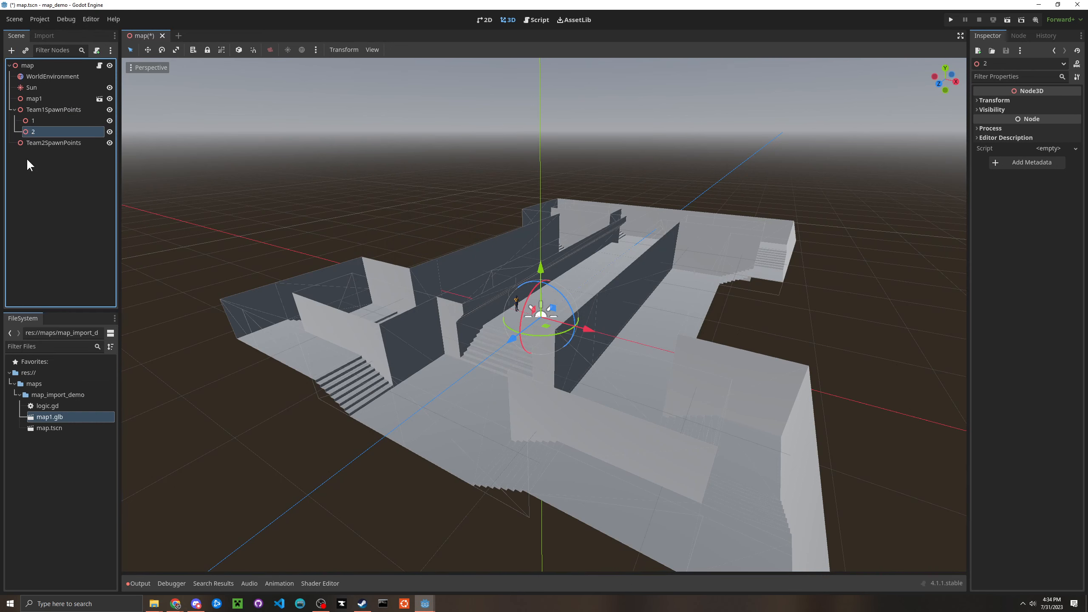
pyautogui.moveTo(31, 130); pyautogui.dragTo(38, 142)
pyautogui.doubleClick(38, 142)
pyautogui.write('1')
# - Raise Team1SpawnPoints and Team2SpawnPoints above the map floor, and shift Team2SpawnPoints along the Z axis toward the far end of the corridor
pyautogui.click(56, 109)
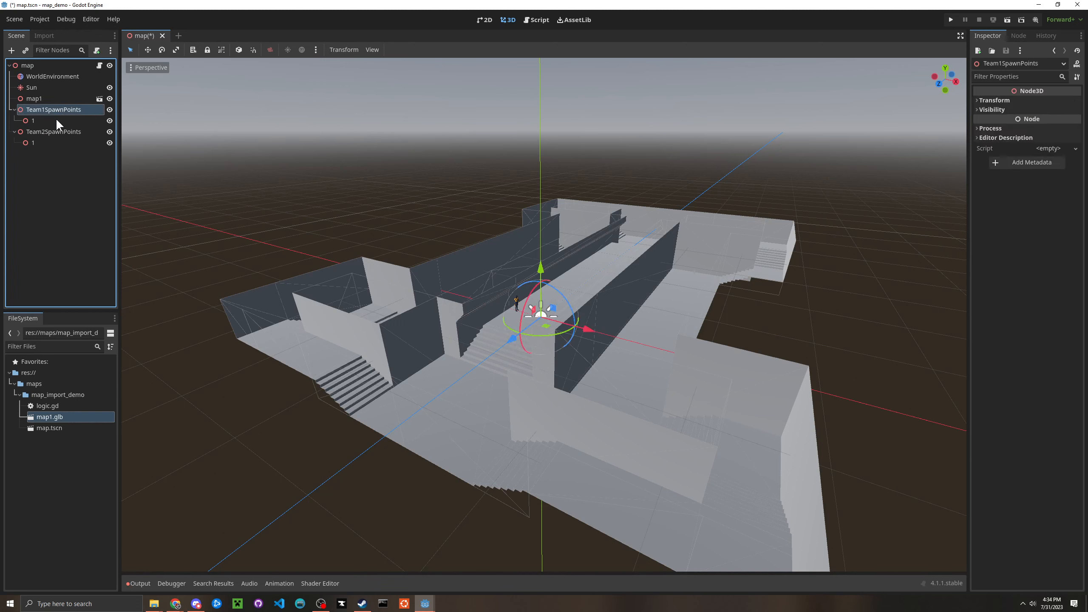
pyautogui.moveTo(541, 265); pyautogui.dragTo(537, 230)
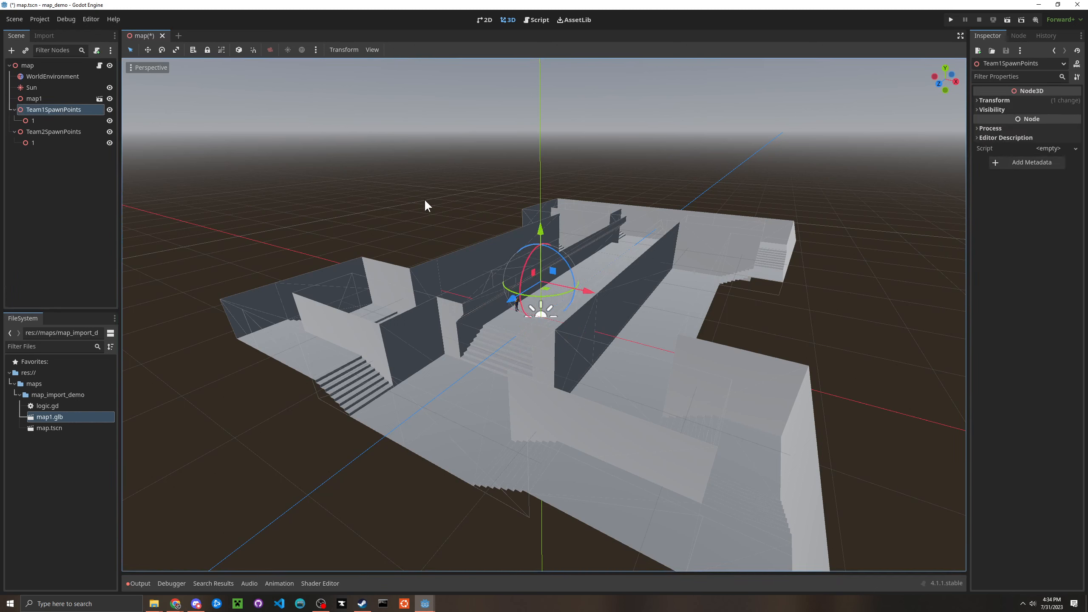
pyautogui.click(52, 132)
pyautogui.moveTo(540, 266); pyautogui.dragTo(542, 228)
pyautogui.moveTo(507, 305); pyautogui.dragTo(593, 251)
pyautogui.moveTo(592, 250)
pyautogui.mouseDown(button='right')
pyautogui.moveTo(621, 234)
pyautogui.moveTo(583, 253)
pyautogui.mouseUp(button='right')
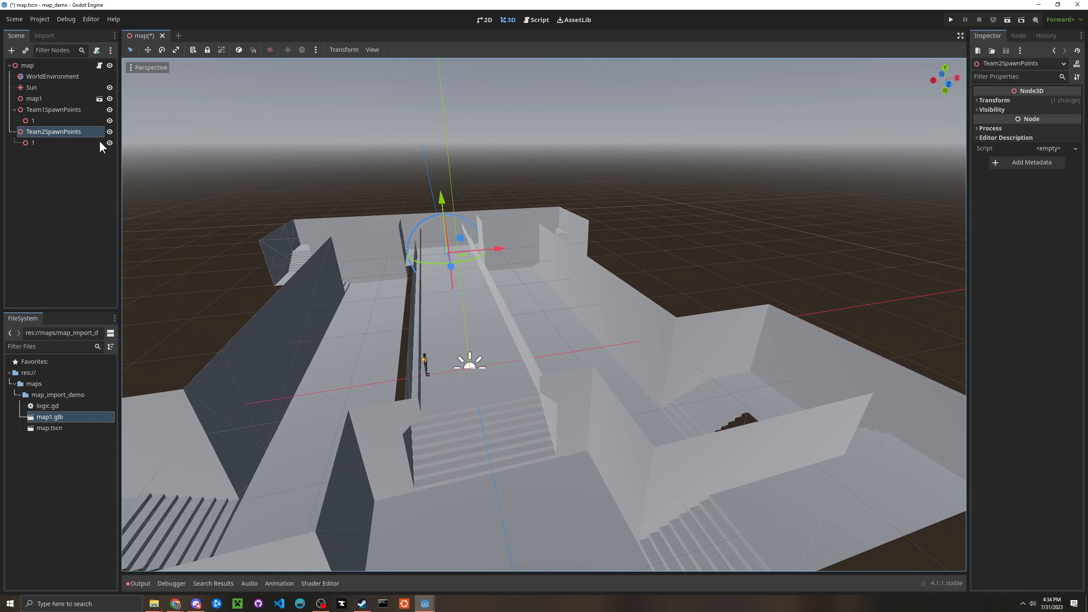
# - Examine the child spawn points of Team1SpawnPoints and Team2SpawnPoints and where they sit in the map
pyautogui.click(44, 110)
pyautogui.click(53, 140)
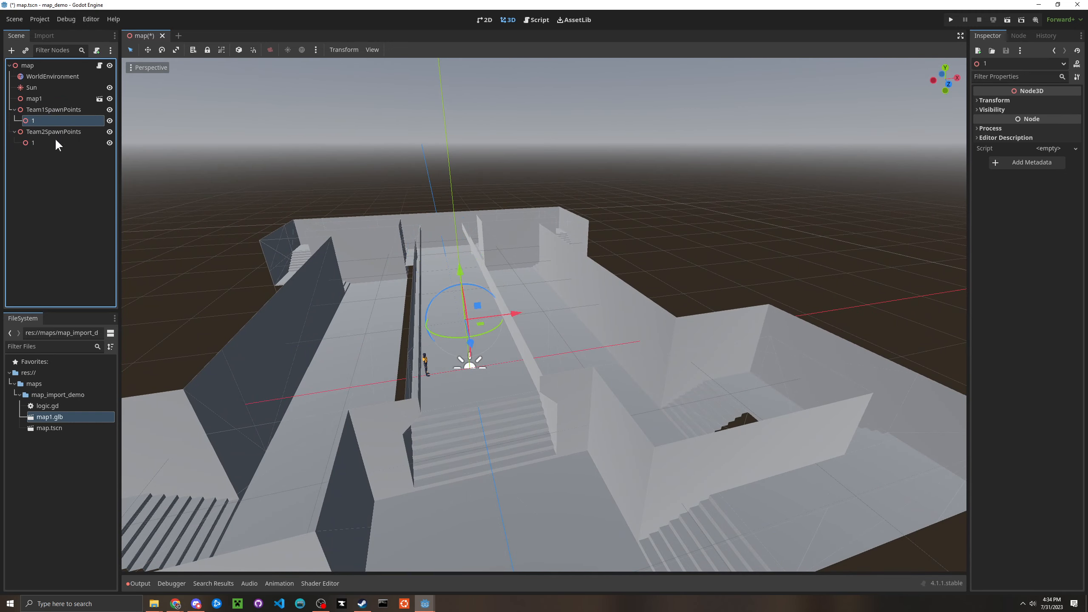
pyautogui.click(42, 116)
pyautogui.click(15, 110)
pyautogui.click(15, 110)
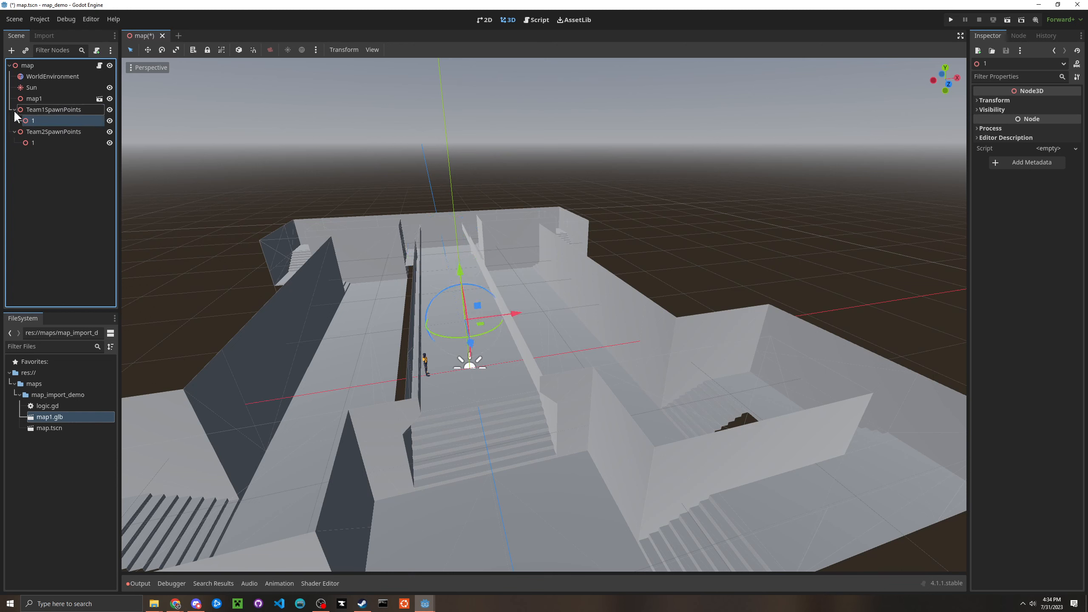
pyautogui.click(14, 133)
pyautogui.click(14, 133)
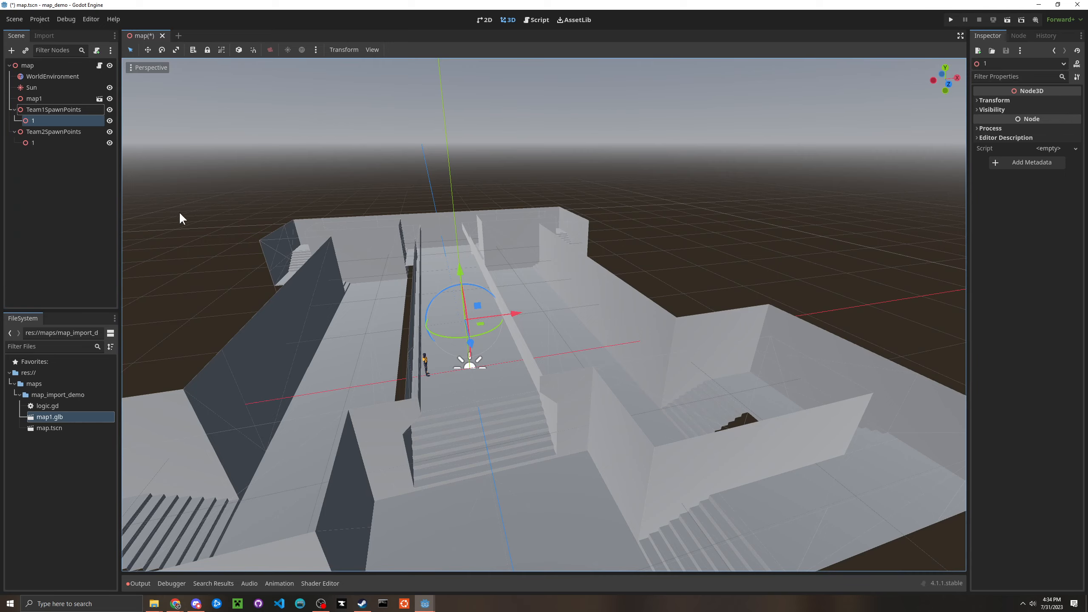
pyautogui.moveTo(522, 278); pyautogui.dragTo(497, 300, button='right')
pyautogui.press('w')
pyautogui.press('a')
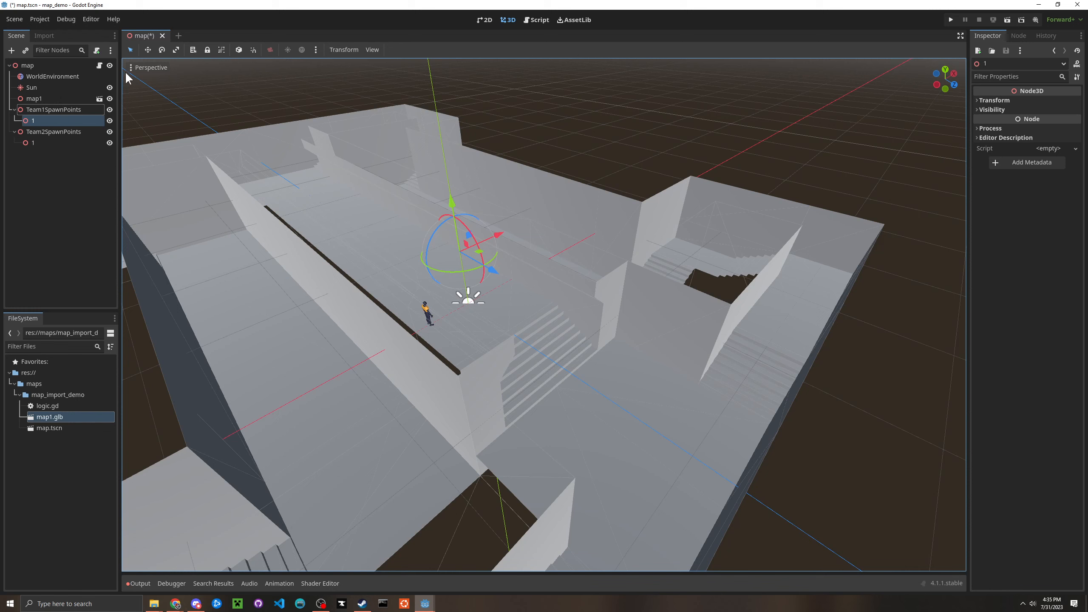
# - Save the map scene and open the project's Export window
pyautogui.hotkey('ctrl', 's')
pyautogui.click(35, 19)
pyautogui.click(59, 64)
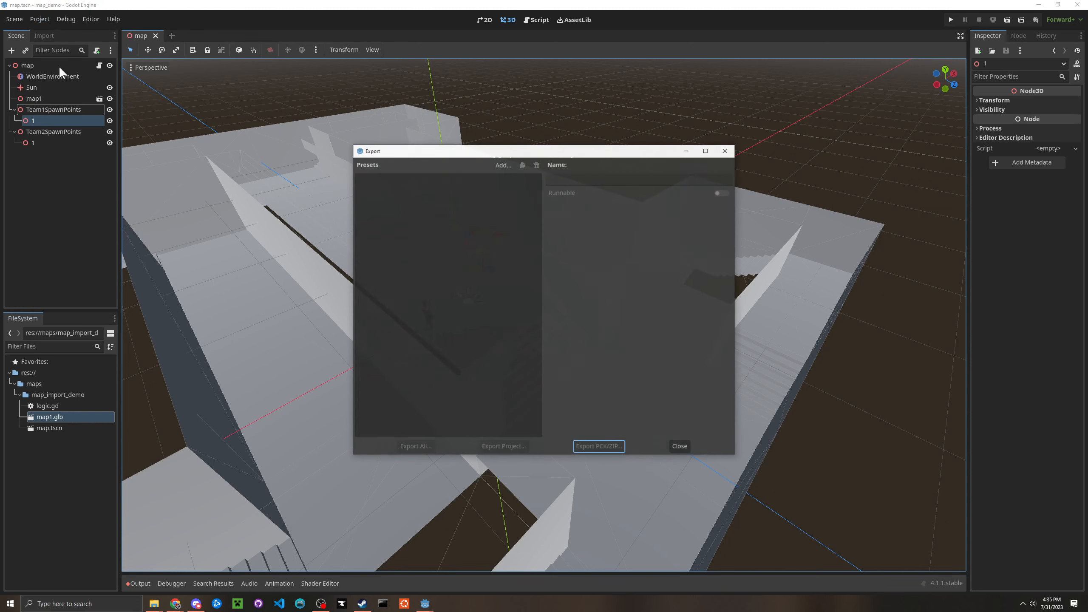
# - Add a Linux/X11 export preset and check its resource export mode and general options
pyautogui.click(499, 165)
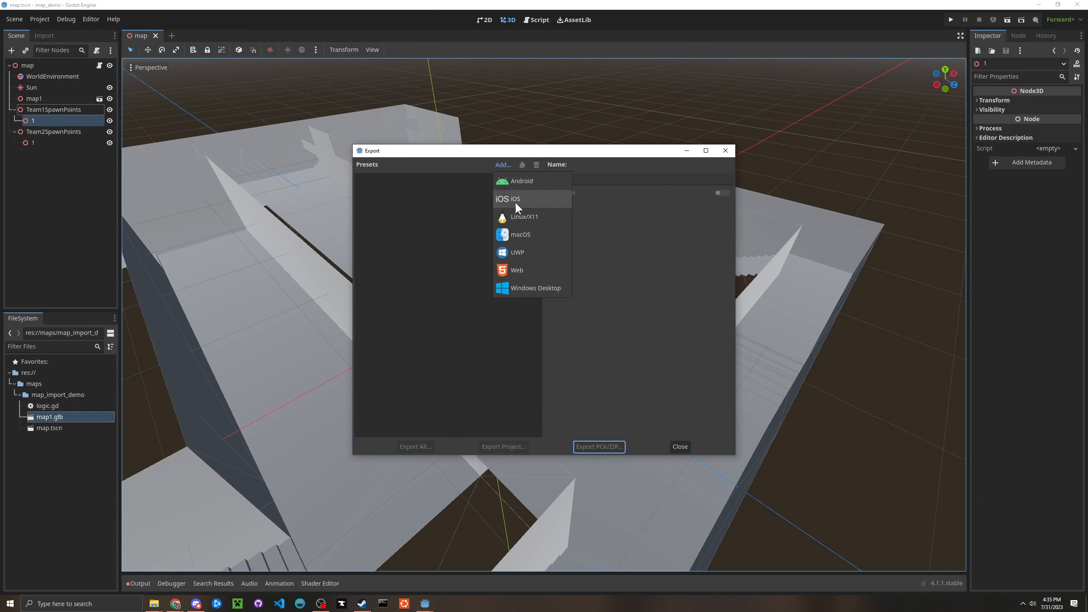
pyautogui.click(520, 215)
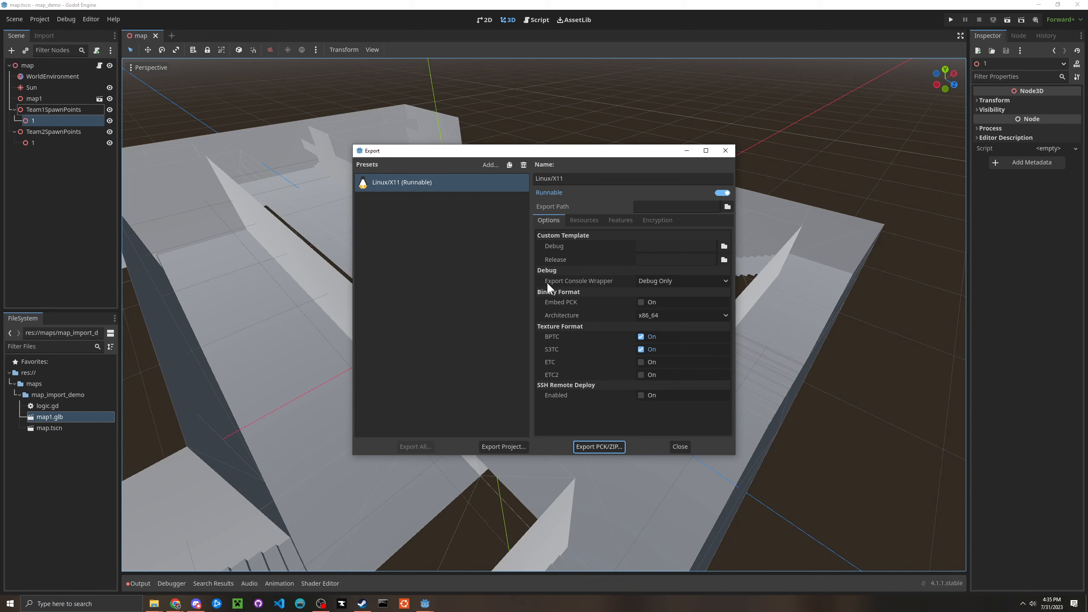
pyautogui.click(589, 449)
pyautogui.click(757, 150)
pyautogui.click(585, 219)
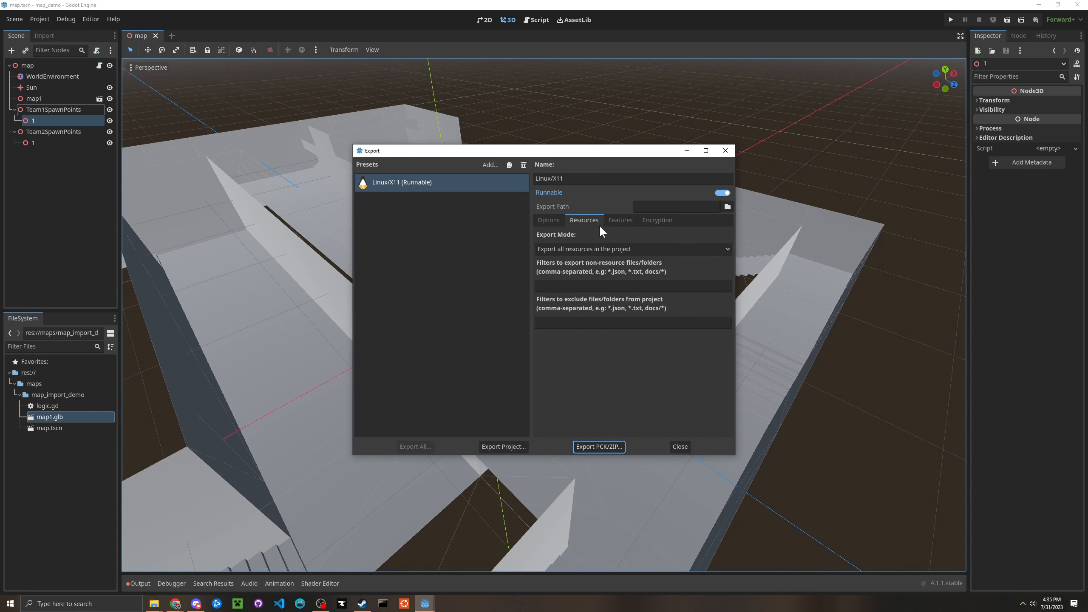
pyautogui.click(577, 248)
pyautogui.click(577, 247)
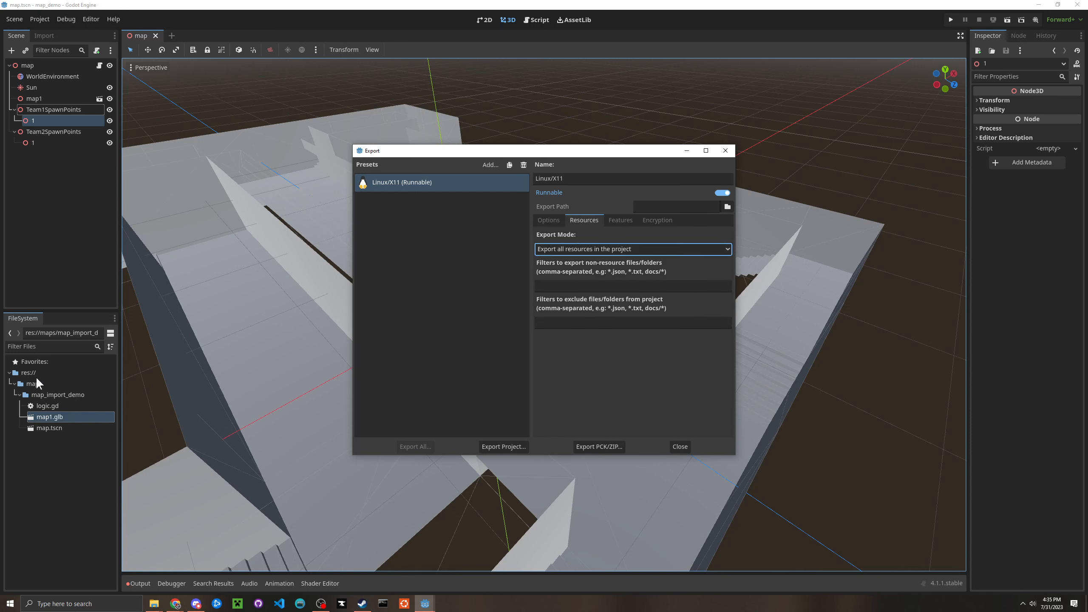
pyautogui.click(18, 395)
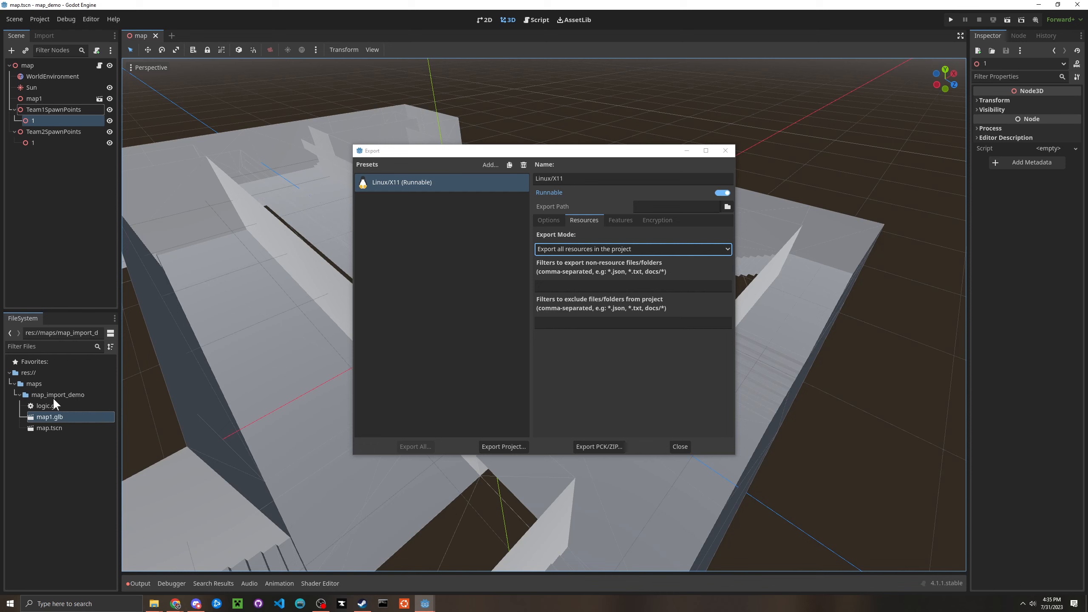
pyautogui.click(546, 220)
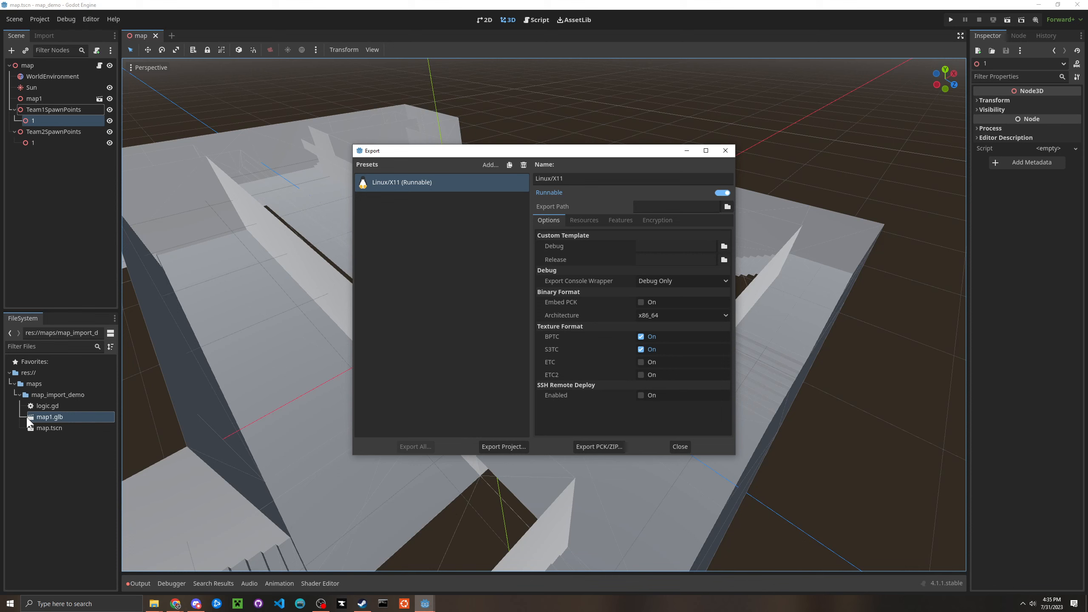
# - Open the PCK/ZIP export and set the file type to Godot Project Pack (*.pck)
pyautogui.click(593, 448)
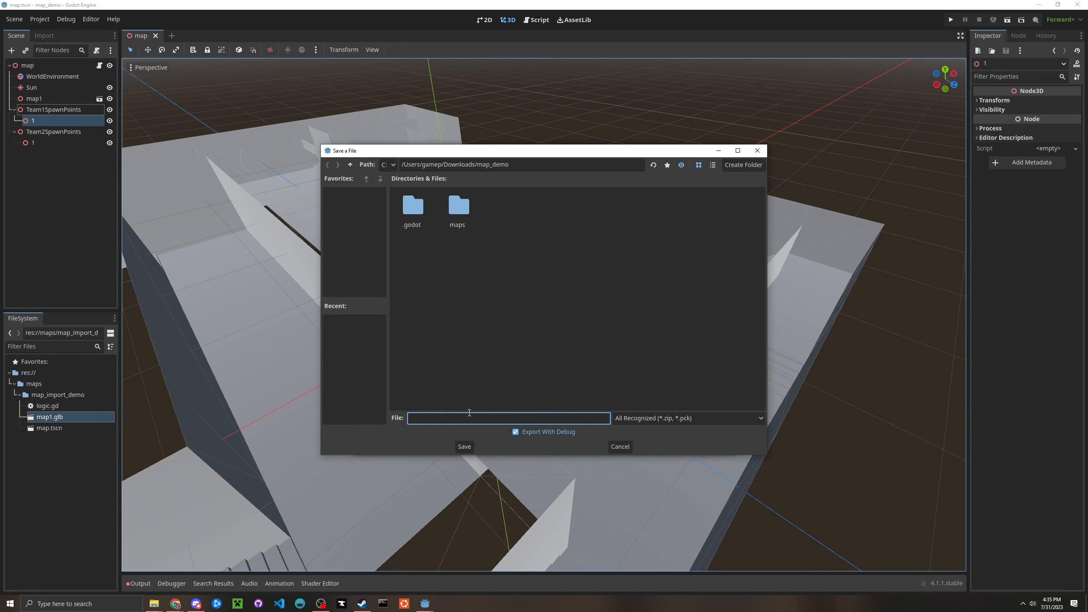
pyautogui.click(650, 416)
pyautogui.click(669, 453)
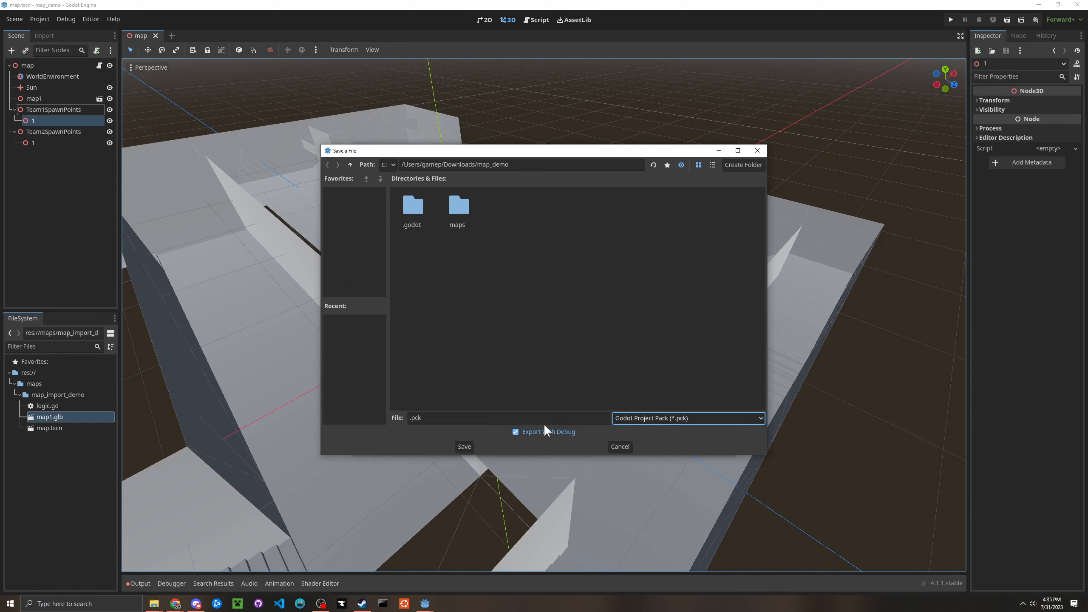
# - Name the pack map_import_demo.pck and export it into the map_demo folder with Export With Debug enabled
pyautogui.click(410, 418)
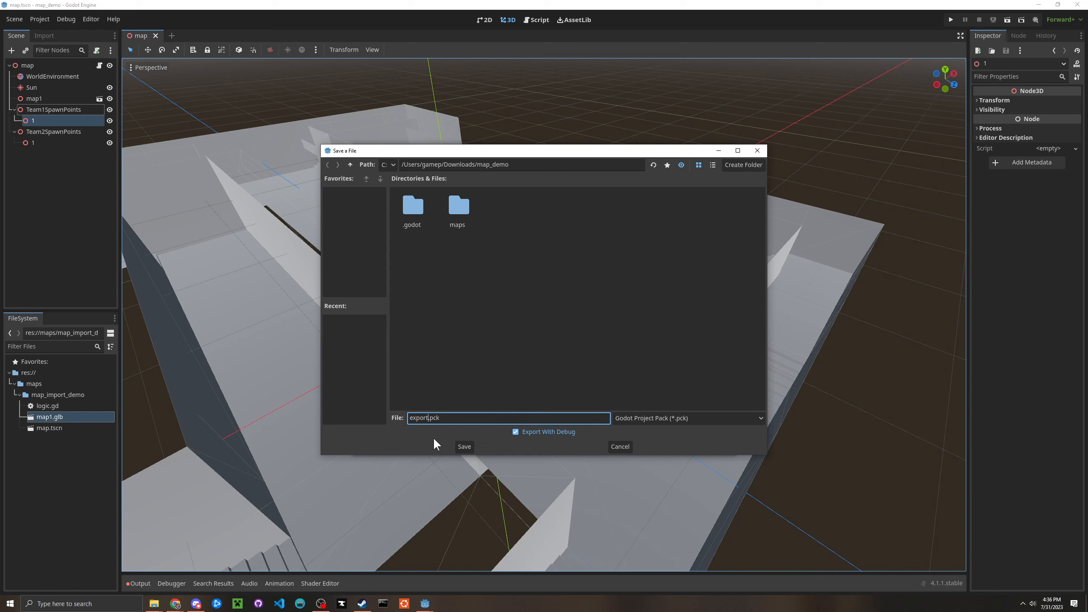
pyautogui.doubleClick(417, 418)
pyautogui.press('BackSpace')
pyautogui.write('man')
pyautogui.press('BackSpace')
pyautogui.write('p)')
pyautogui.press('BackSpace')
pyautogui.write('_im')
pyautogui.moveTo(410, 417); pyautogui.dragTo(465, 417)
pyautogui.click(537, 417)
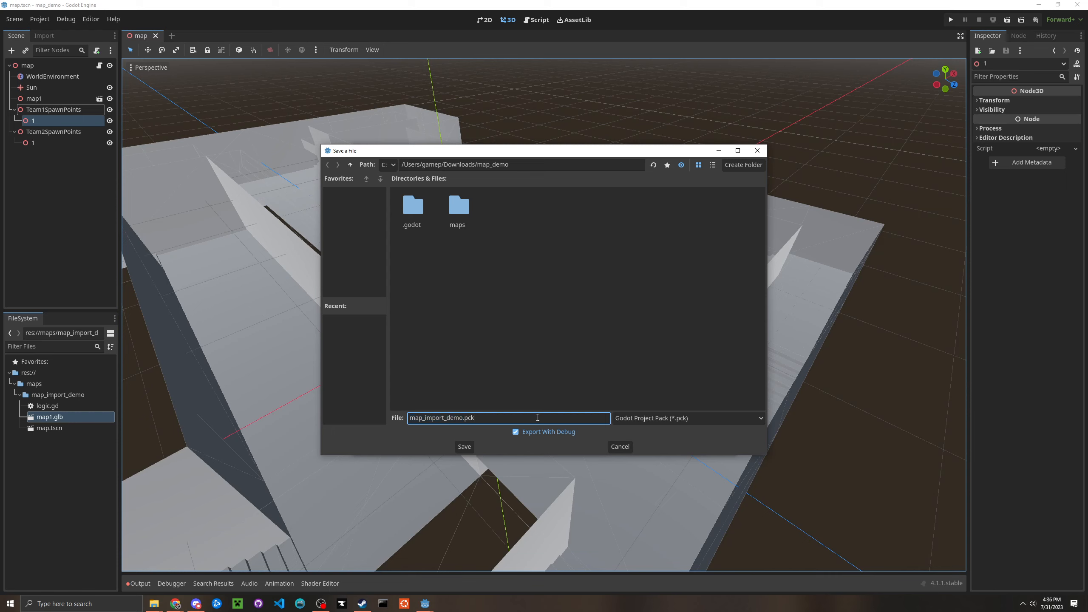
pyautogui.click(463, 446)
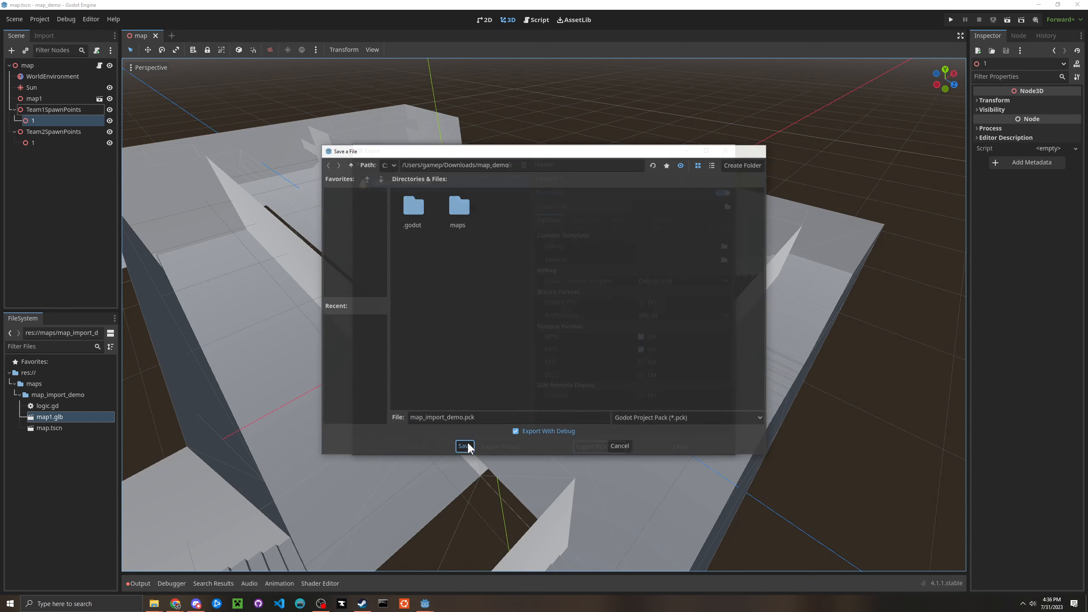
# - Close the Export window and show the project folder in the file manager
pyautogui.click(725, 151)
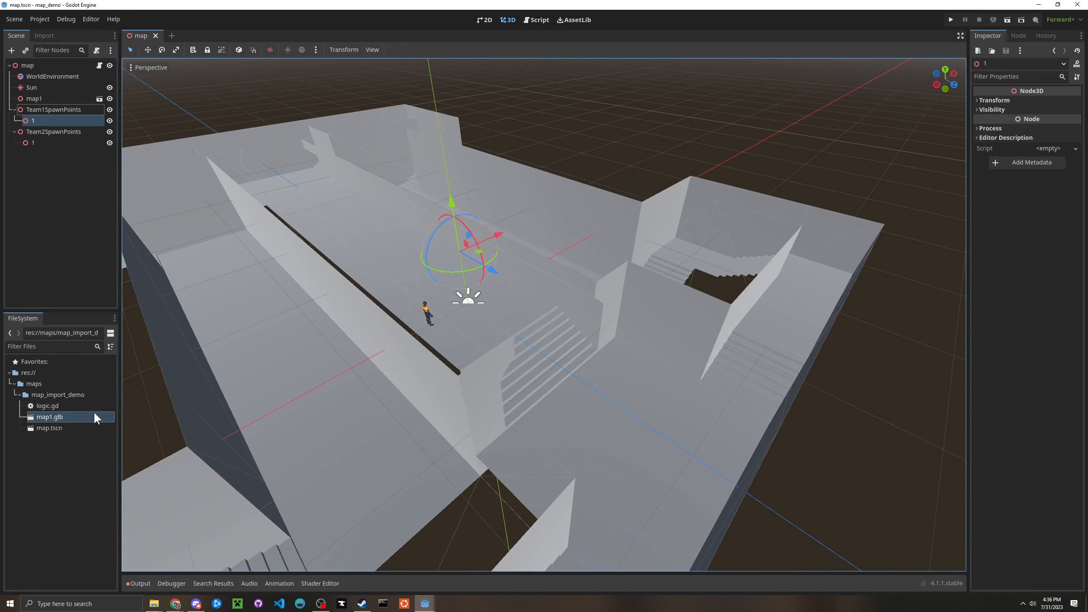
pyautogui.rightClick(39, 448)
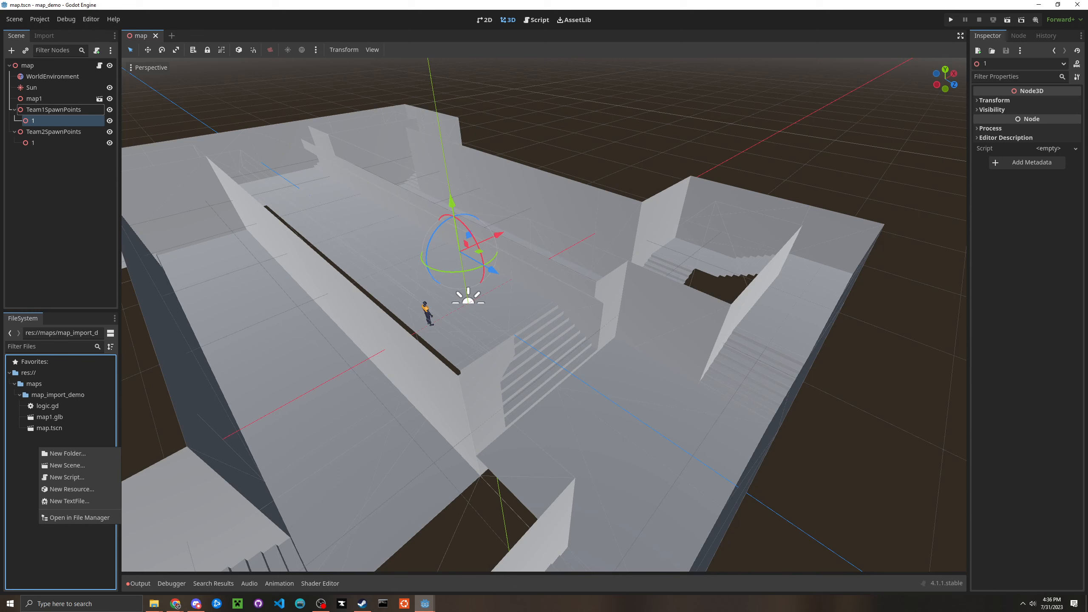
pyautogui.click(79, 518)
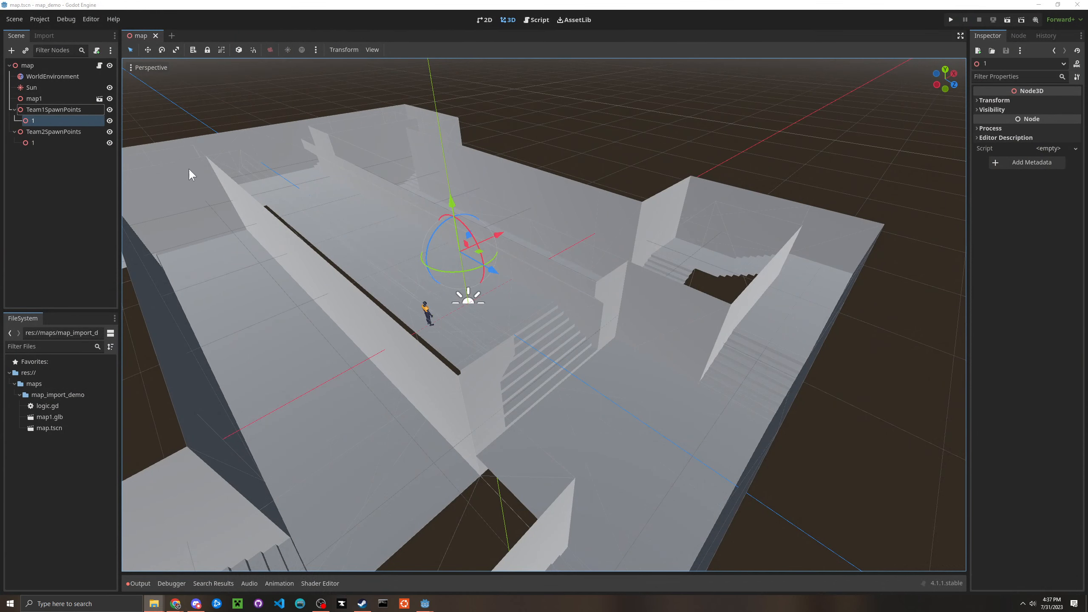
# - Export the project again as map_import_demo.pck, and reopen the pack export with Export With Debug turned off
pyautogui.click(39, 19)
pyautogui.click(60, 65)
pyautogui.click(599, 446)
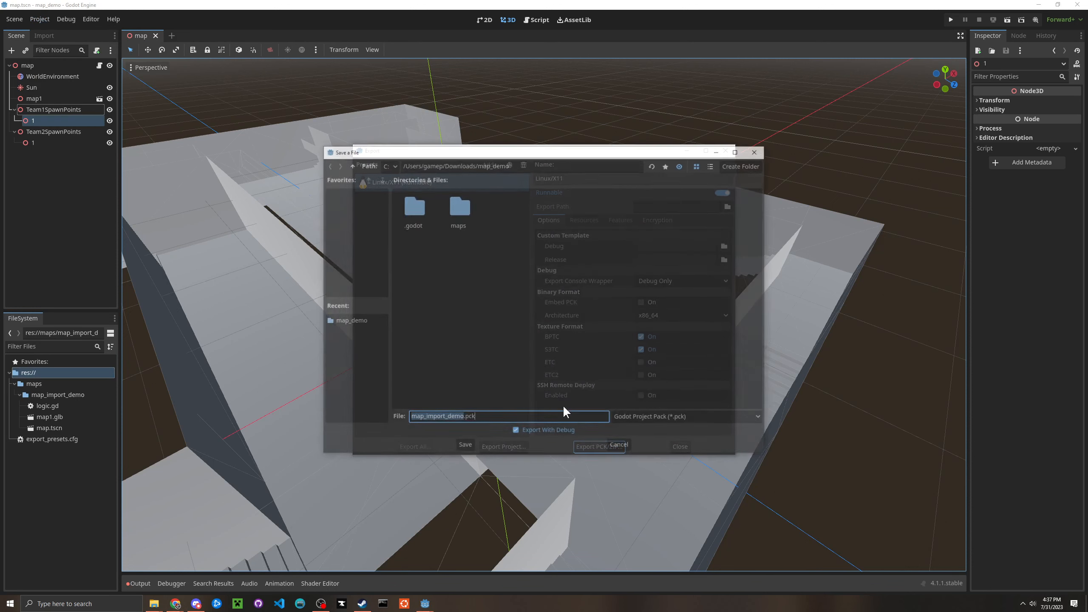
pyautogui.click(464, 447)
pyautogui.click(590, 445)
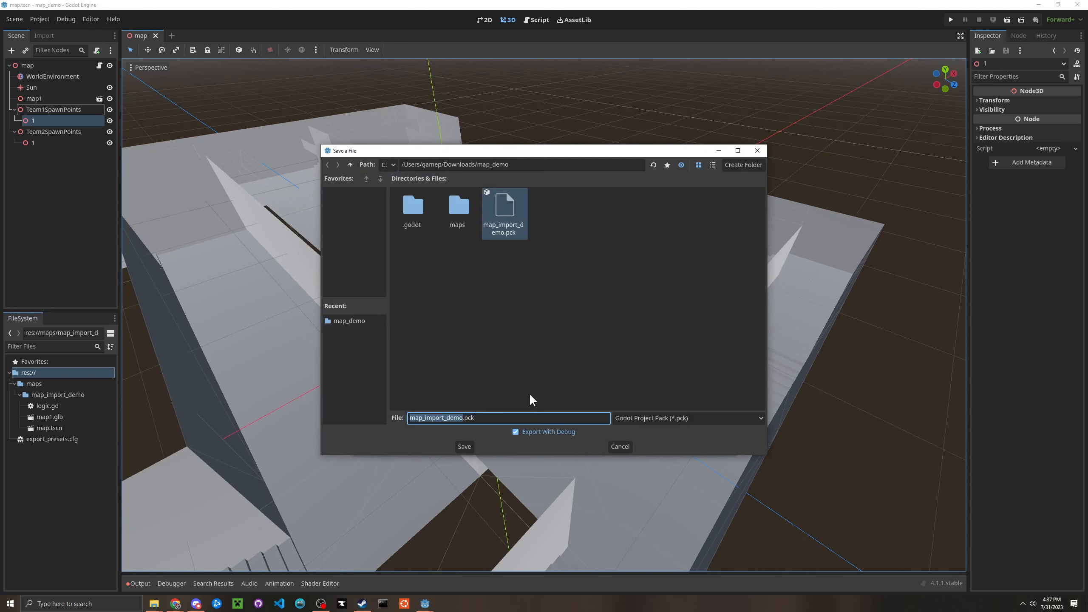
pyautogui.click(516, 431)
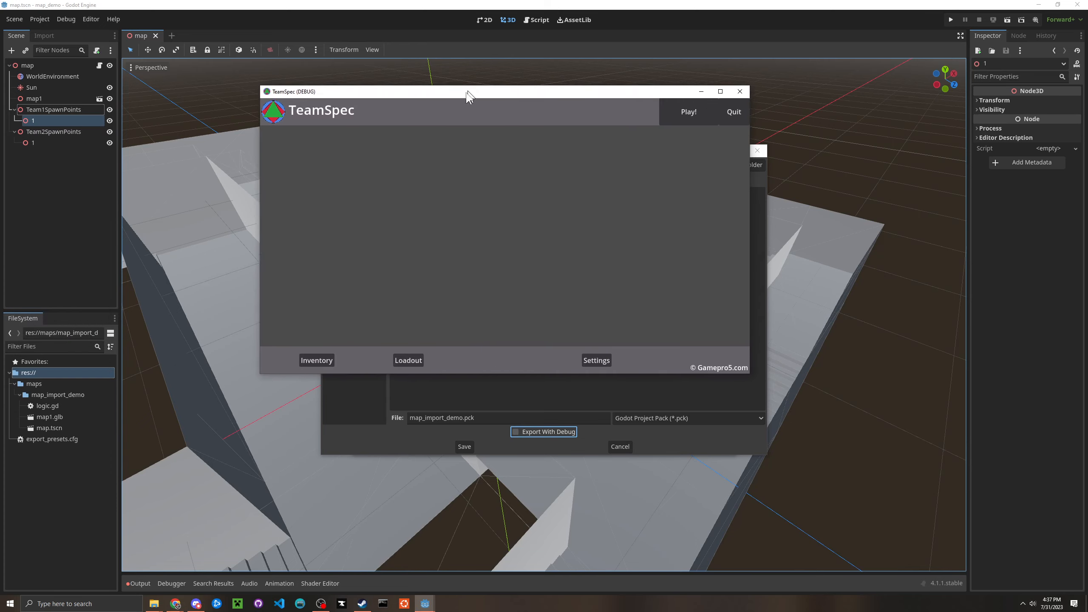
# - Switch to the TeamSpec game, open its play options and enter map_import_demo as the custom map name
pyautogui.click(637, 159)
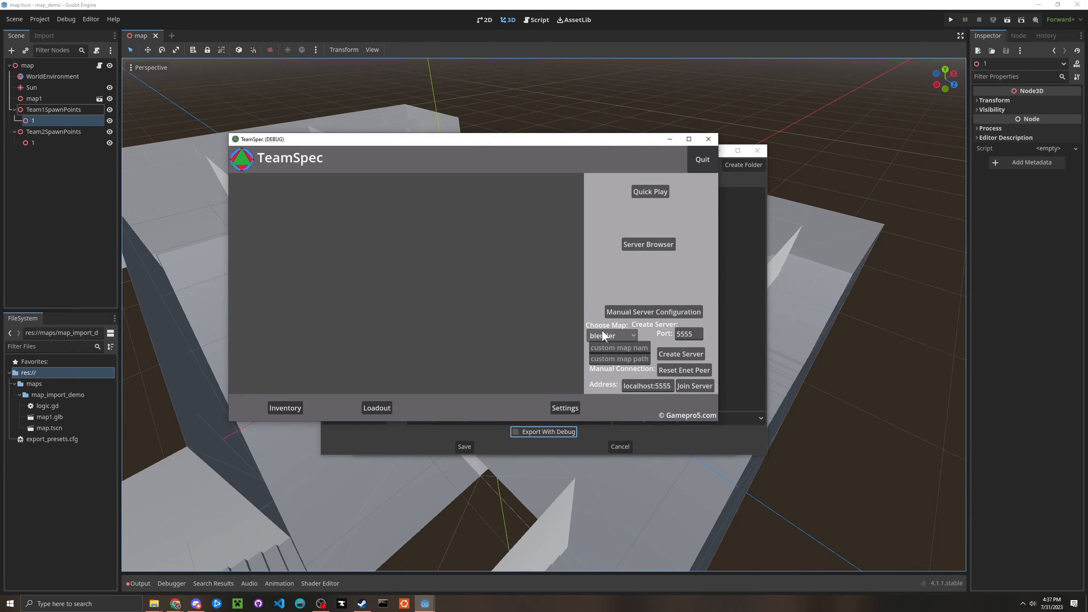
pyautogui.click(619, 349)
pyautogui.write('map_i')
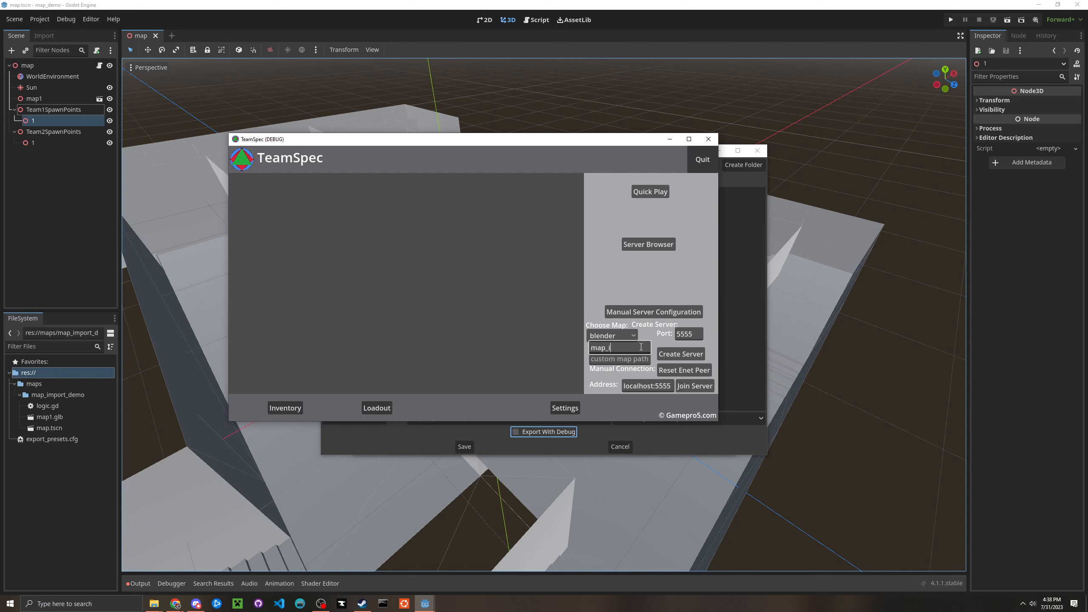
pyautogui.write('mport_demo')
pyautogui.press('Tab')
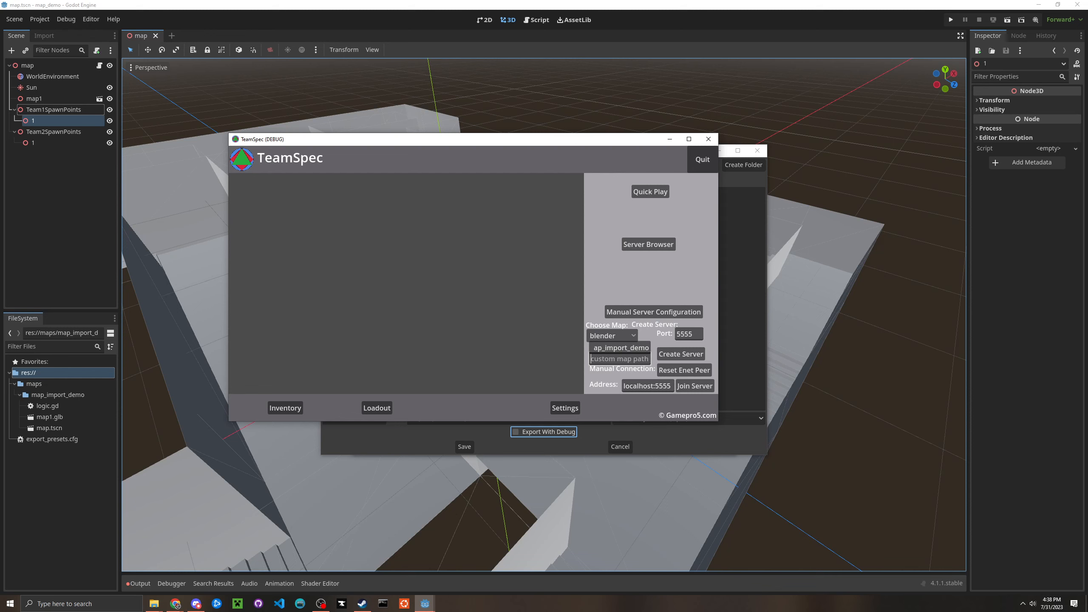
# - Paste the file path of map_import_demo.pck as the custom map path and remove the extra characters around it
pyautogui.hotkey('alt', 'Tab')
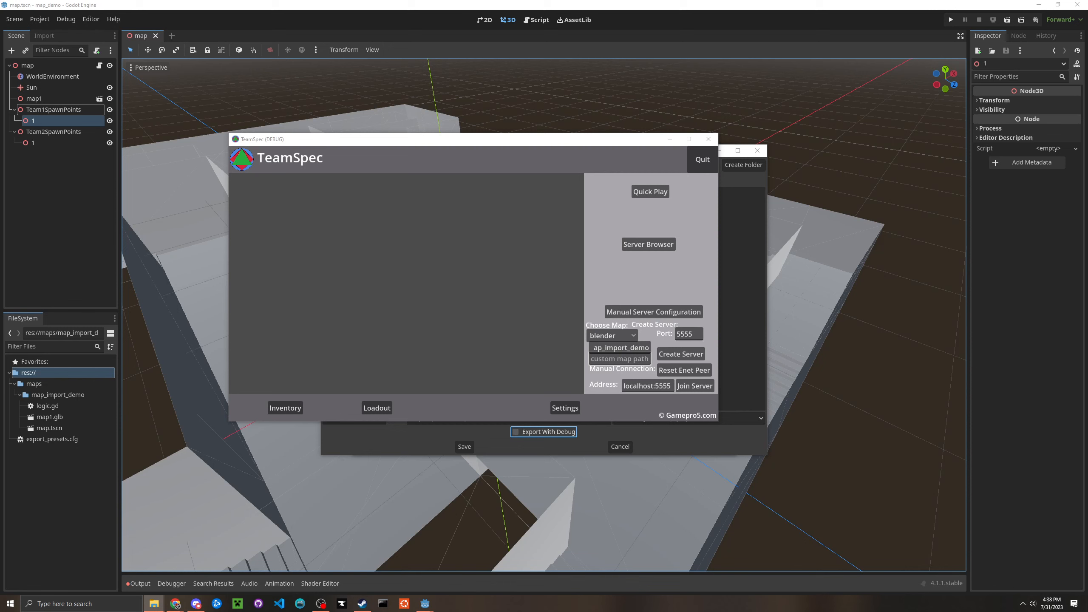
pyautogui.rightClick(619, 359)
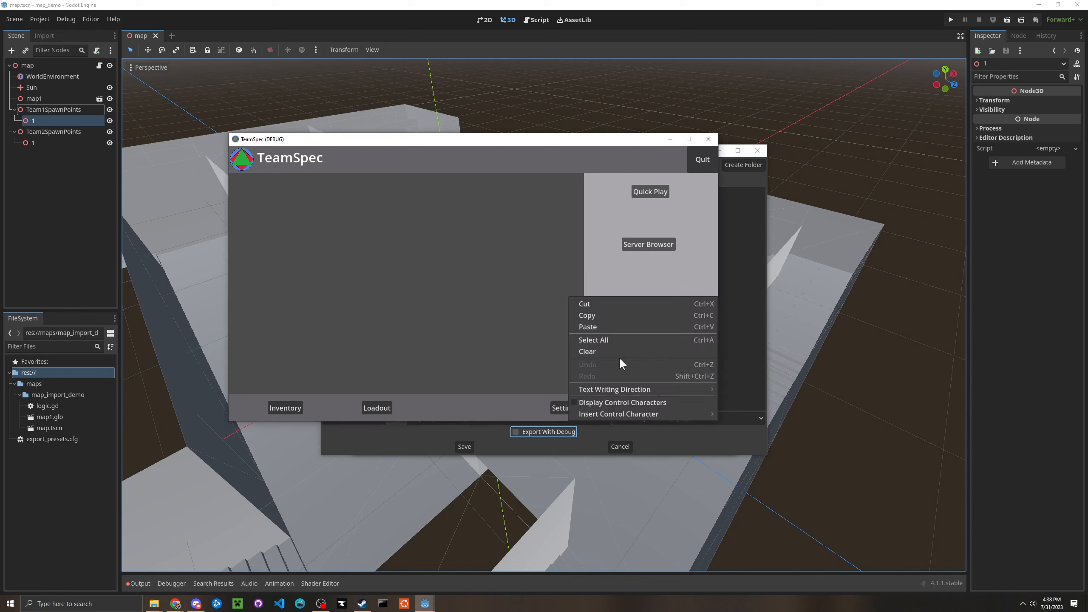
pyautogui.click(595, 326)
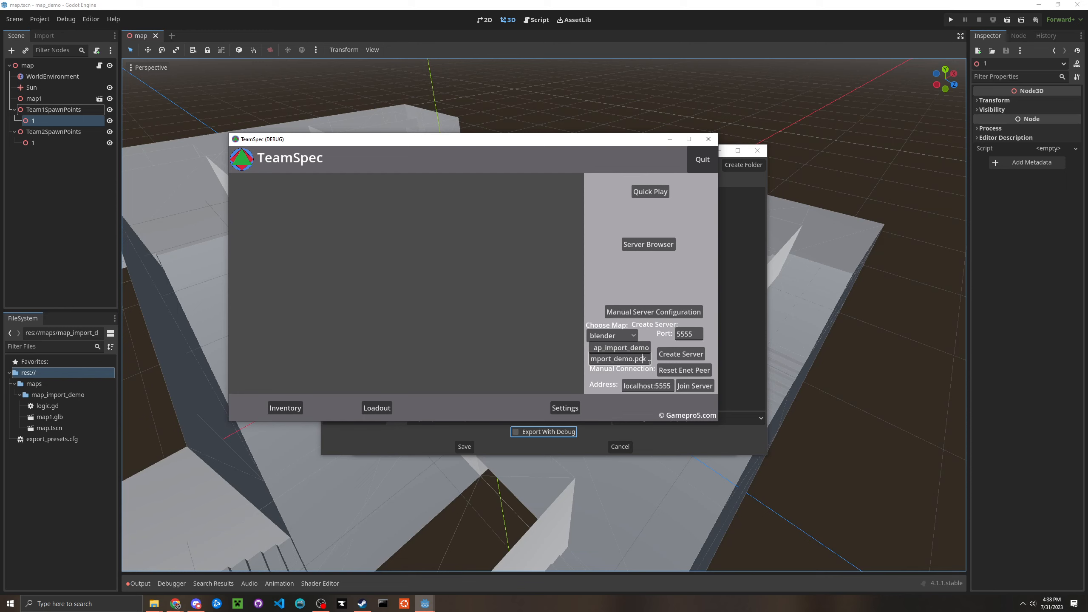
pyautogui.moveTo(649, 363); pyautogui.dragTo(597, 362)
pyautogui.press('BackSpace')
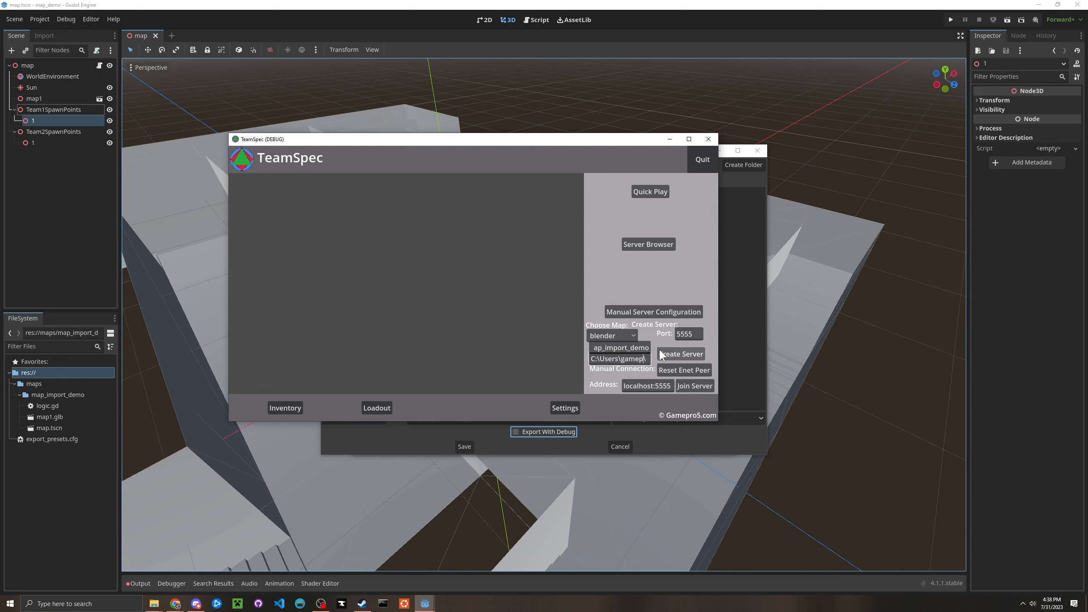
# - Choose dev_test as the map, then create and join the server with the custom map settings
pyautogui.click(611, 336)
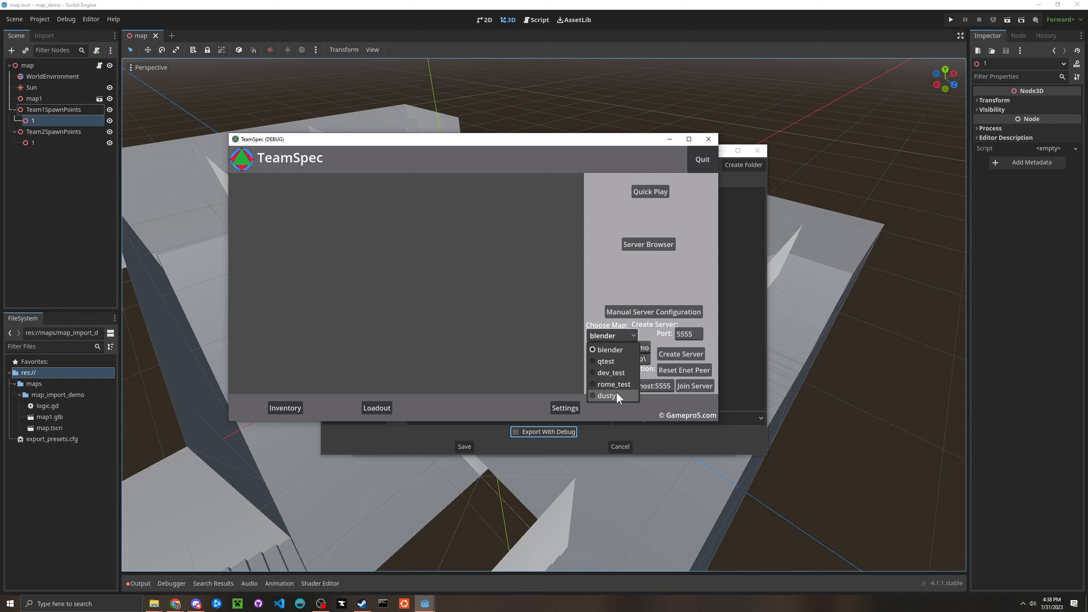
pyautogui.click(614, 384)
pyautogui.click(612, 335)
pyautogui.click(604, 376)
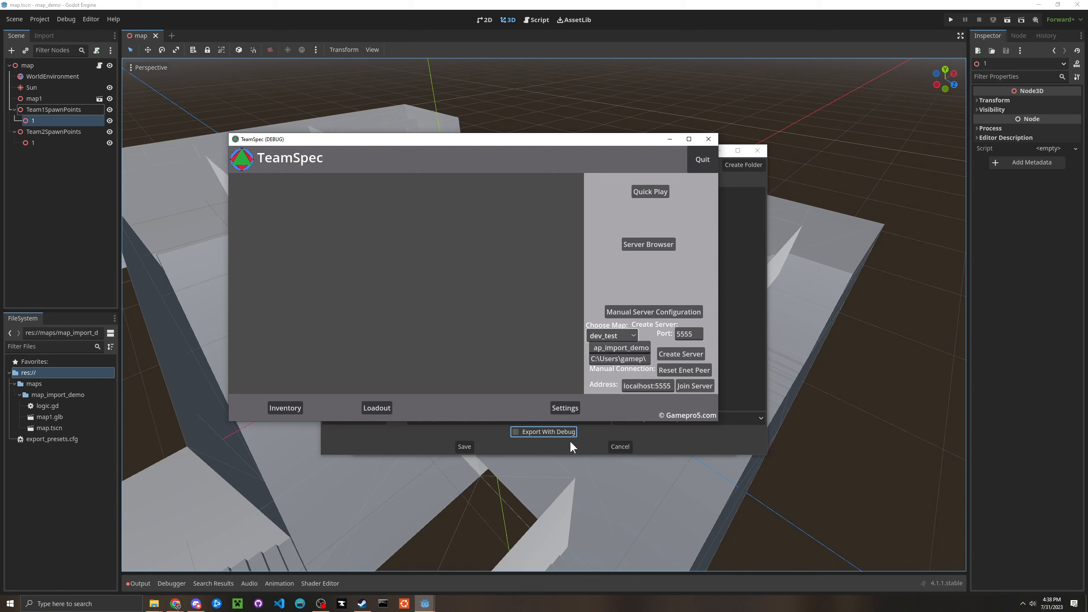
pyautogui.click(679, 354)
pyautogui.click(686, 385)
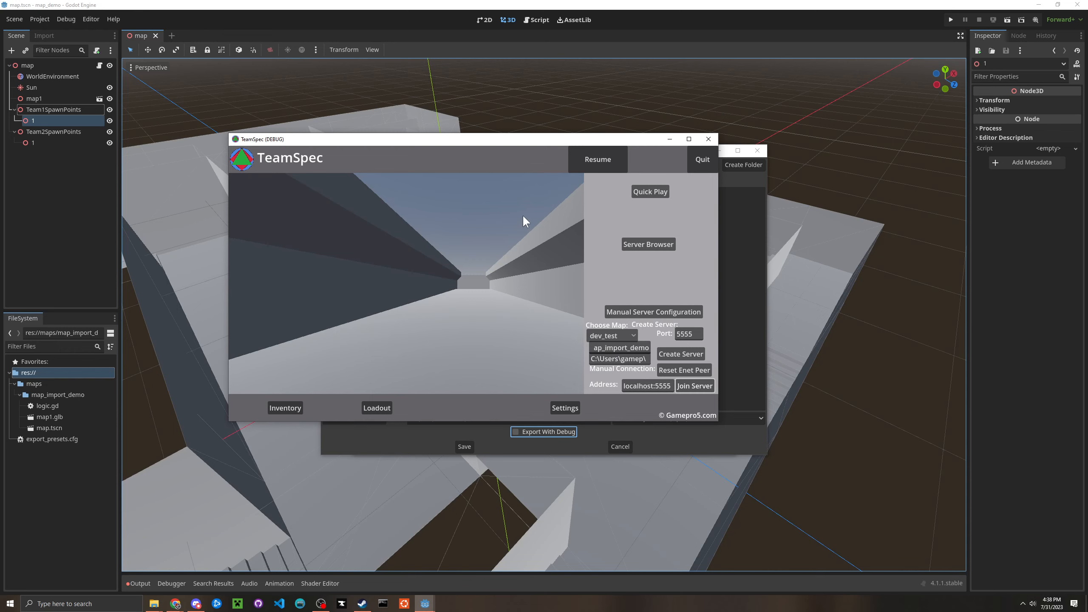
# - Resume the game, walk forward through the loaded custom map and return to the game menu
pyautogui.click(598, 159)
pyautogui.press('w')
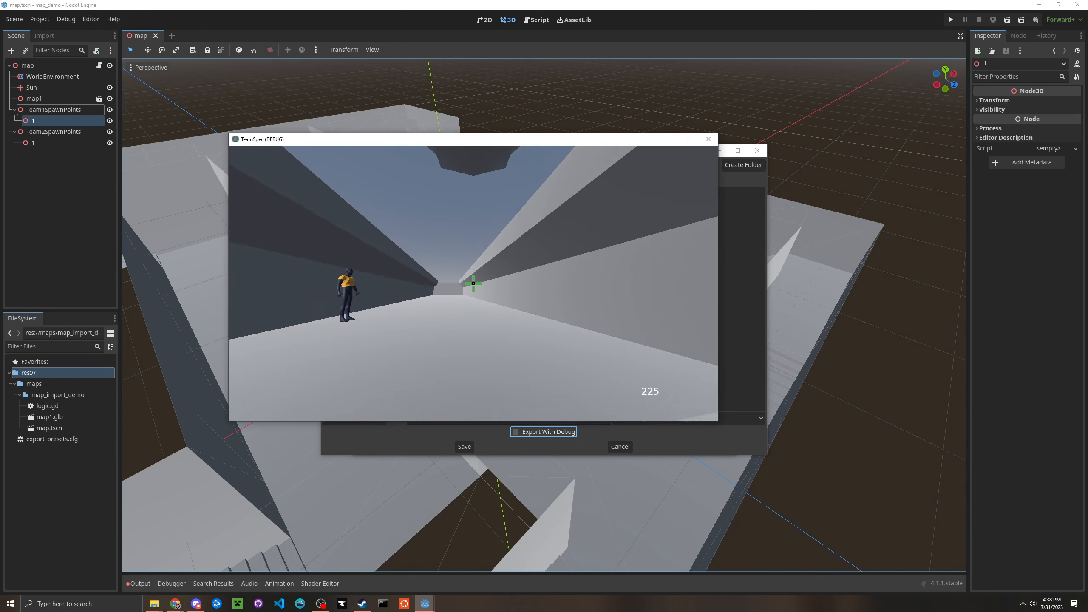
pyautogui.press('Escape')
# - Select the rocket class in the loadout and test firing and moving around the map's stairs
pyautogui.click(379, 407)
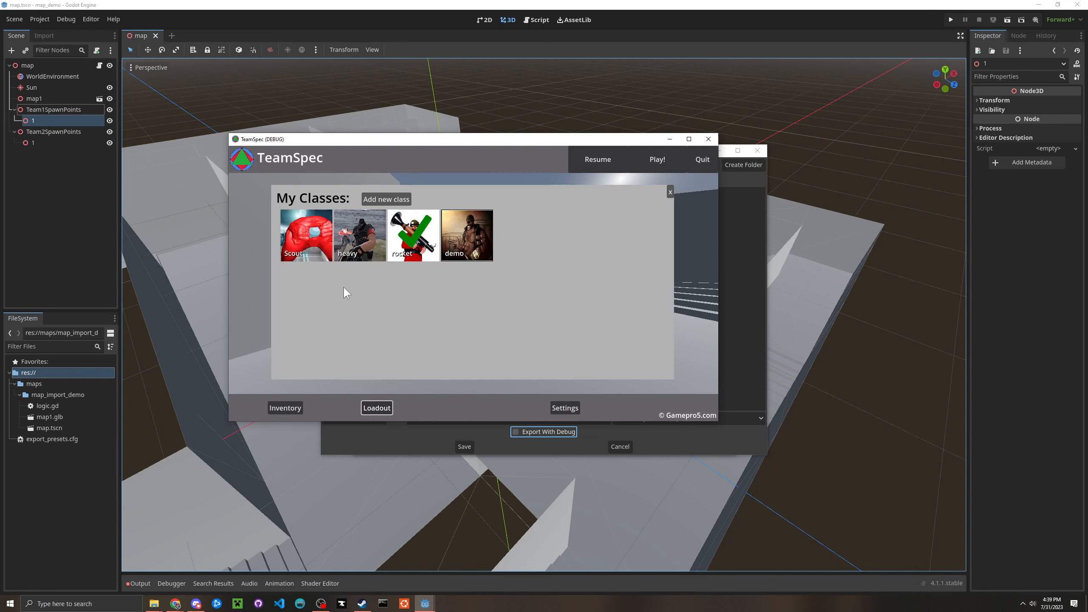
pyautogui.click(399, 242)
pyautogui.press('Escape')
pyautogui.press('Escape')
pyautogui.press('Escape')
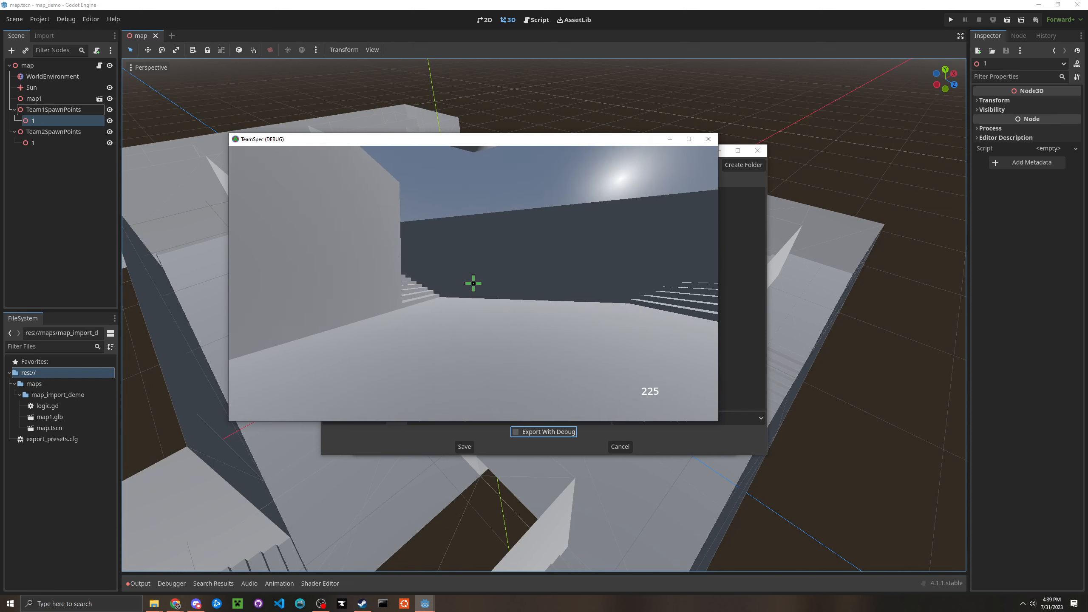
pyautogui.click(473, 283)
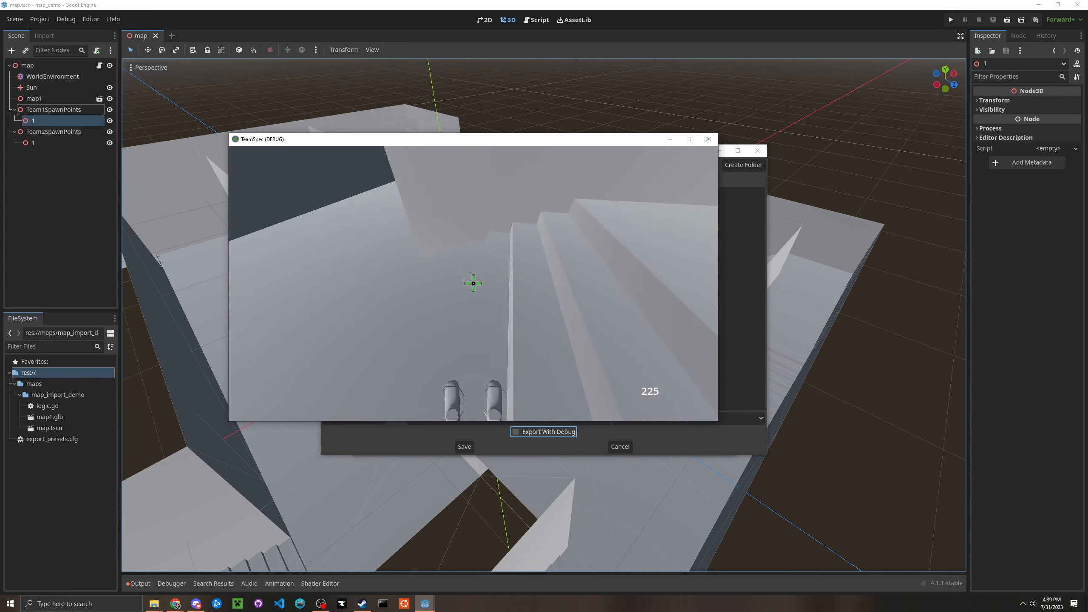
pyautogui.click(473, 283)
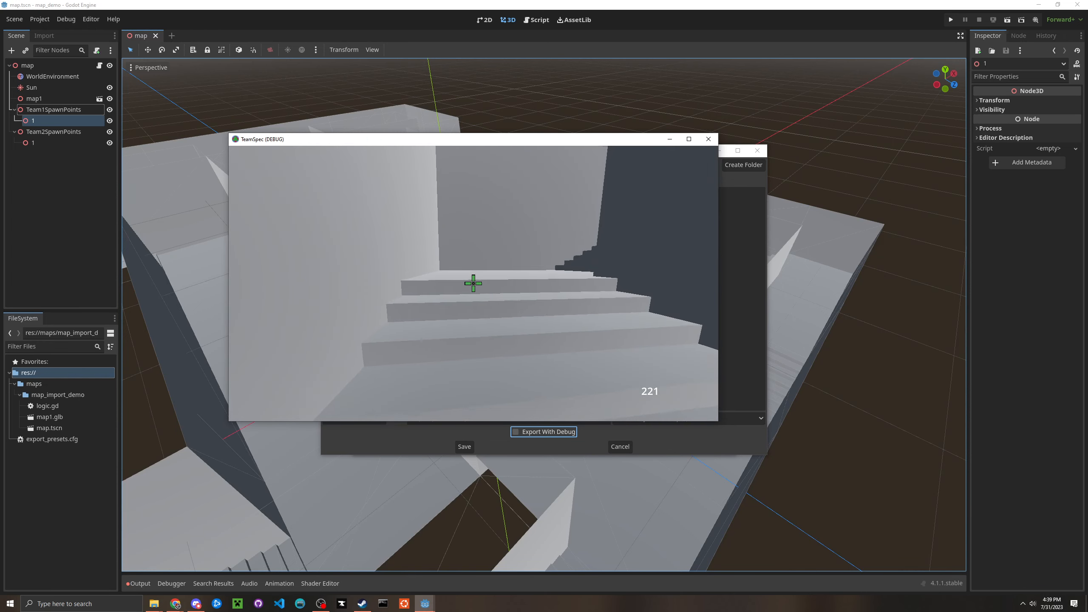
# - Switch to the Scout class, fire the weapon and walk through the map to the standing figure
pyautogui.press('Escape')
pyautogui.click(314, 243)
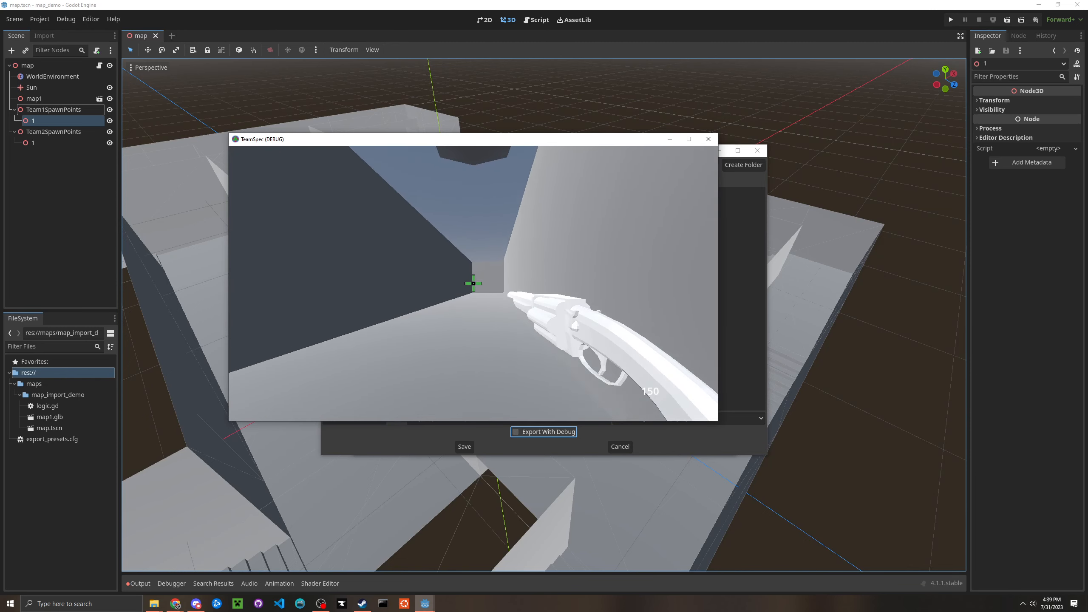
pyautogui.click(473, 283)
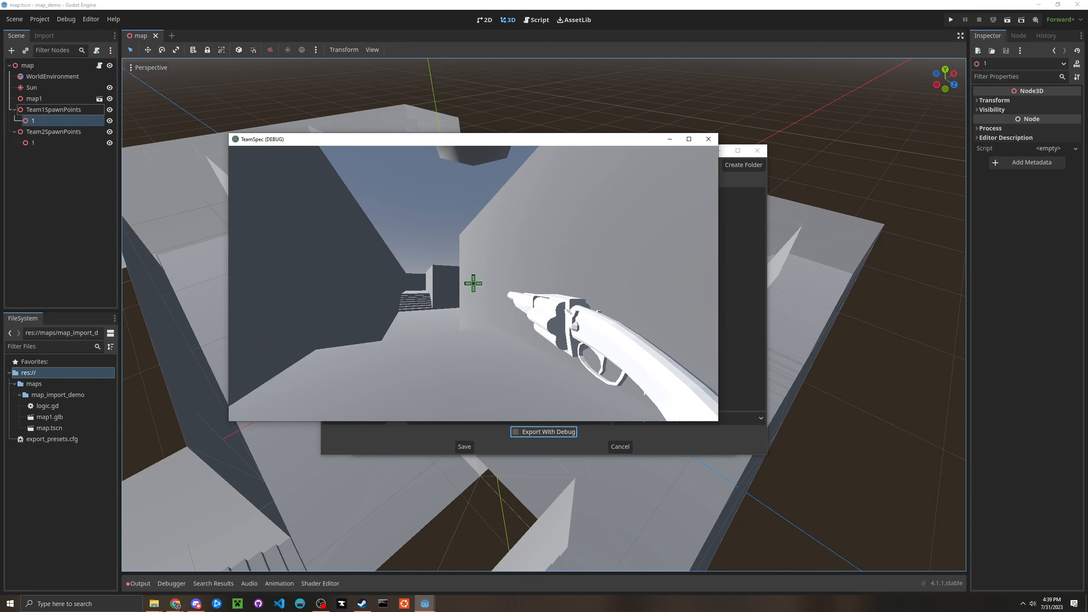
pyautogui.press('w')
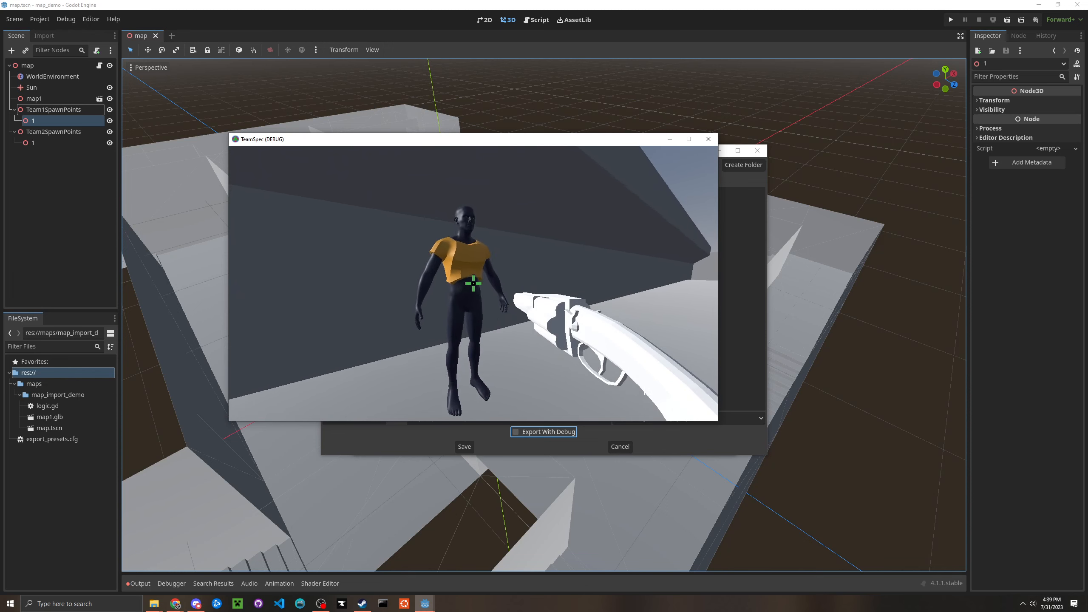
# - Walk up to and around the standing figure to examine it from several sides and distances
pyautogui.press('w')
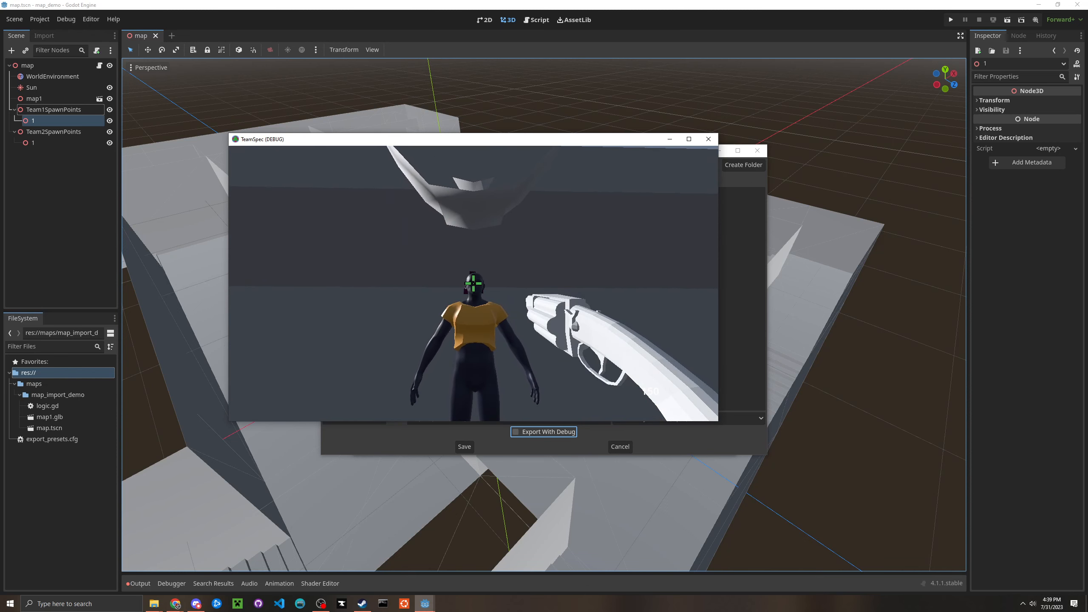
pyautogui.press('s')
pyautogui.press('a')
pyautogui.press('s')
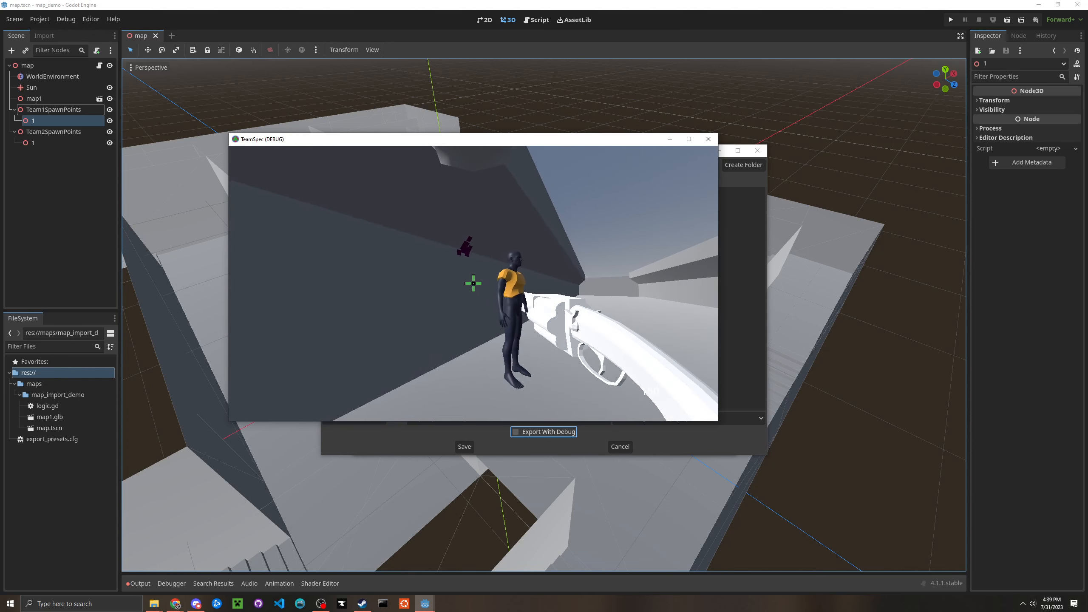
pyautogui.press('w')
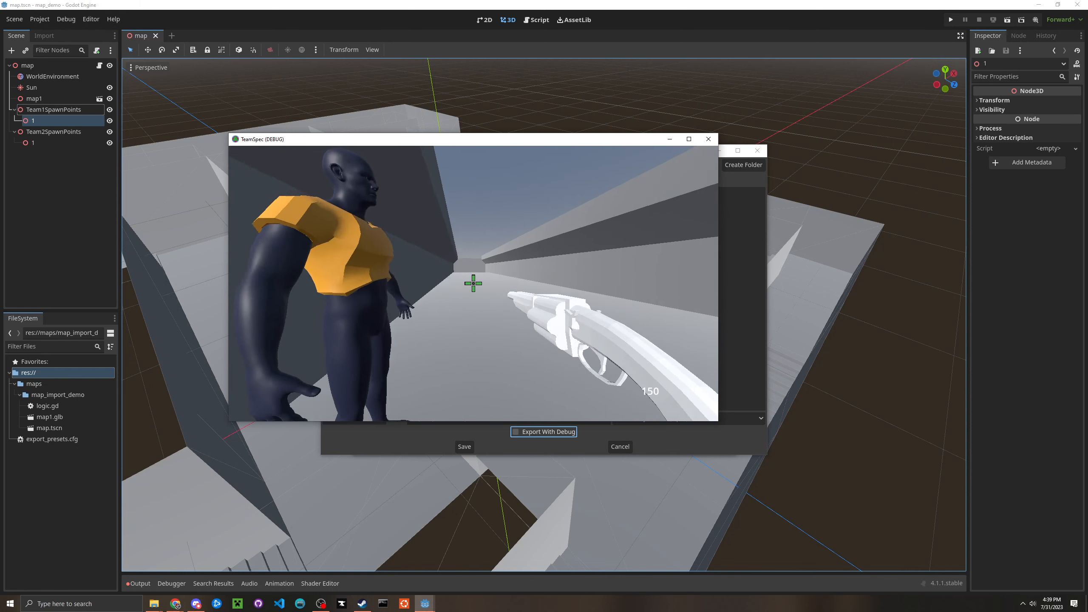
pyautogui.press('s')
pyautogui.press('w')
pyautogui.press('a')
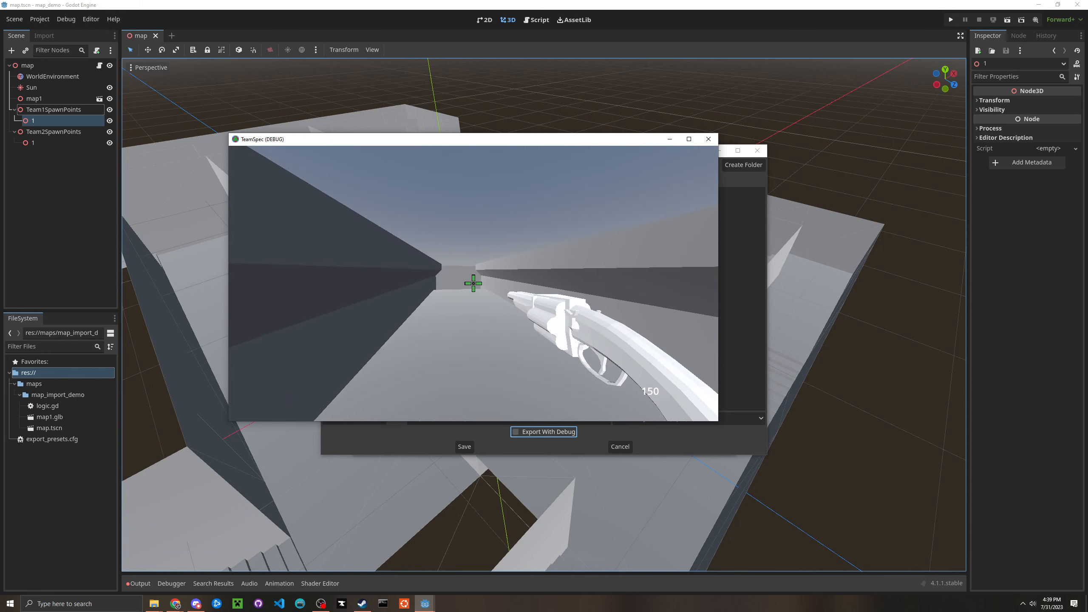
# - Walk along the walled corridor to the stairs area, fire the weapon once and return to the game menu
pyautogui.press('w')
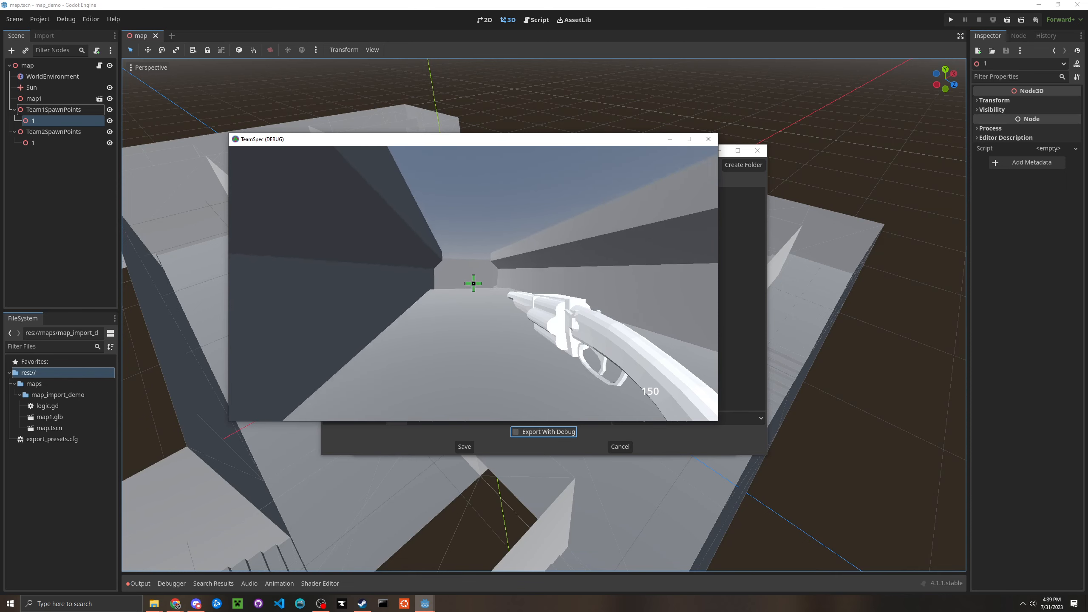
pyautogui.press('w')
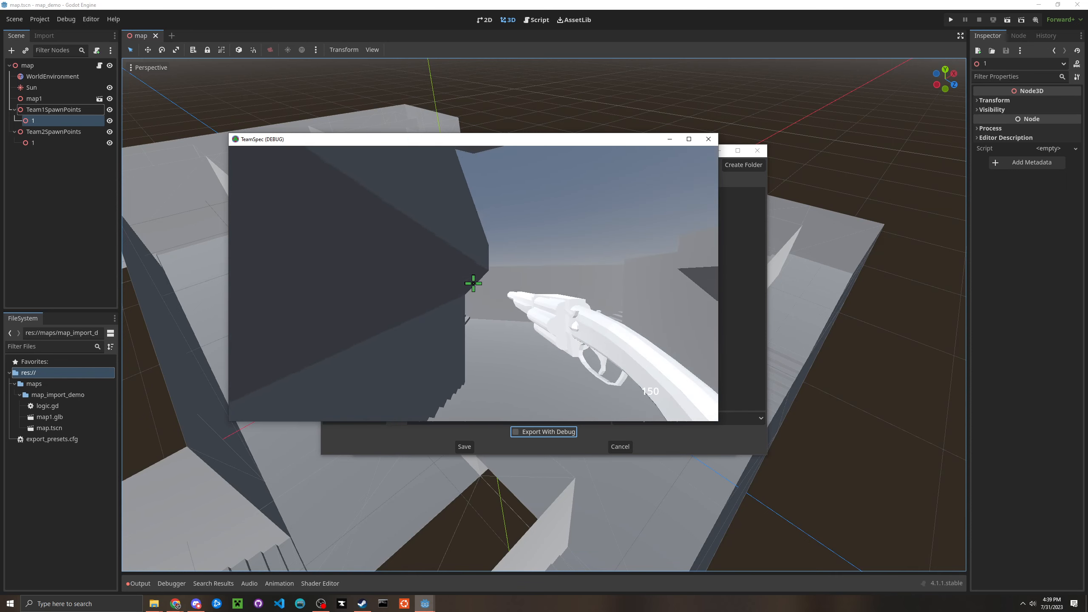
pyautogui.press('w')
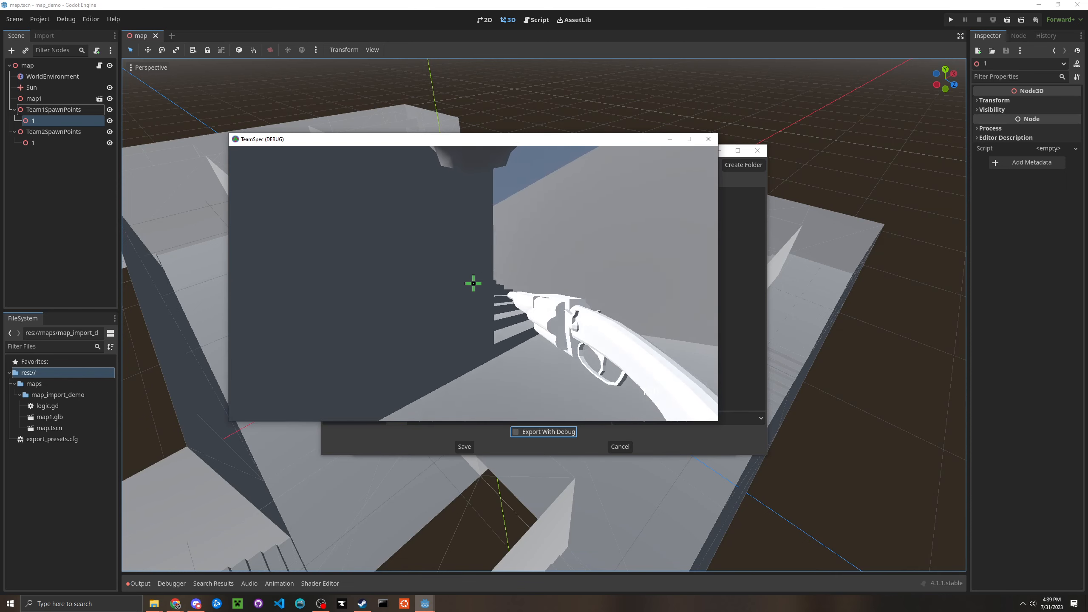
pyautogui.press('w')
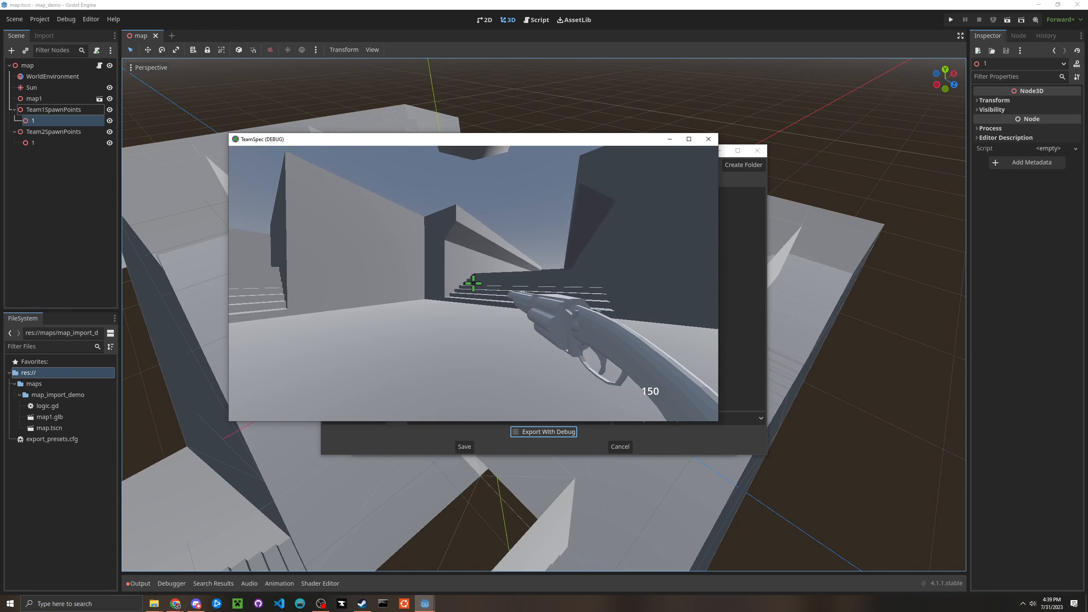
pyautogui.click(473, 284)
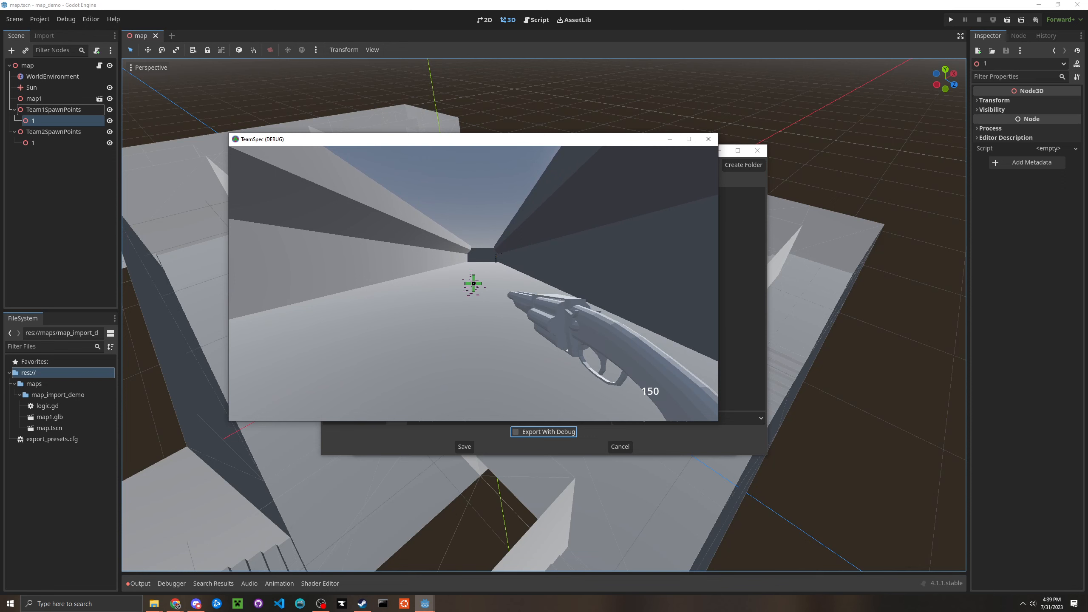
pyautogui.press('Escape')
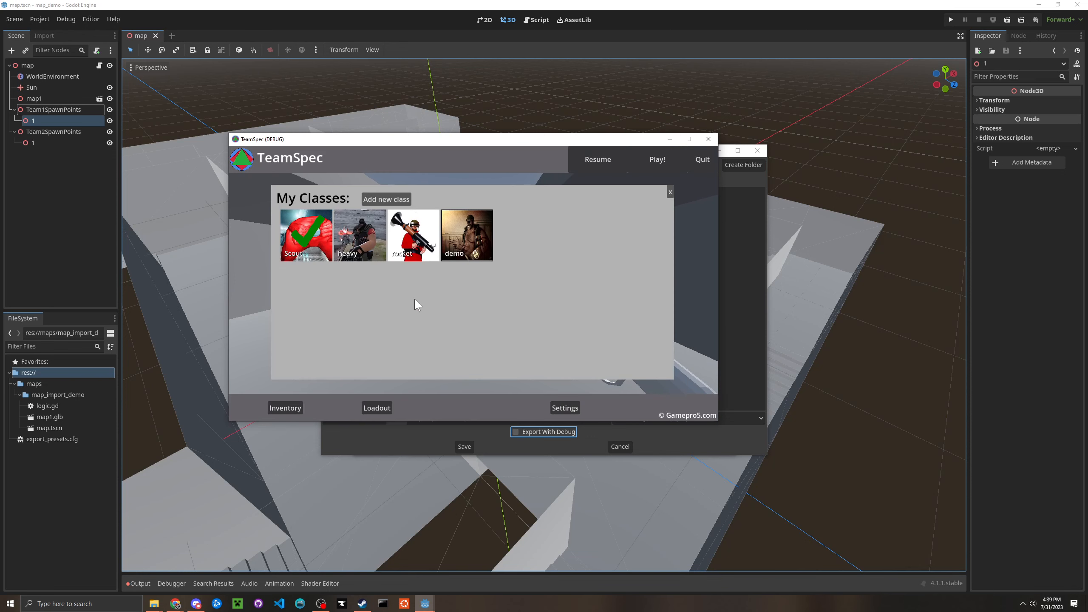